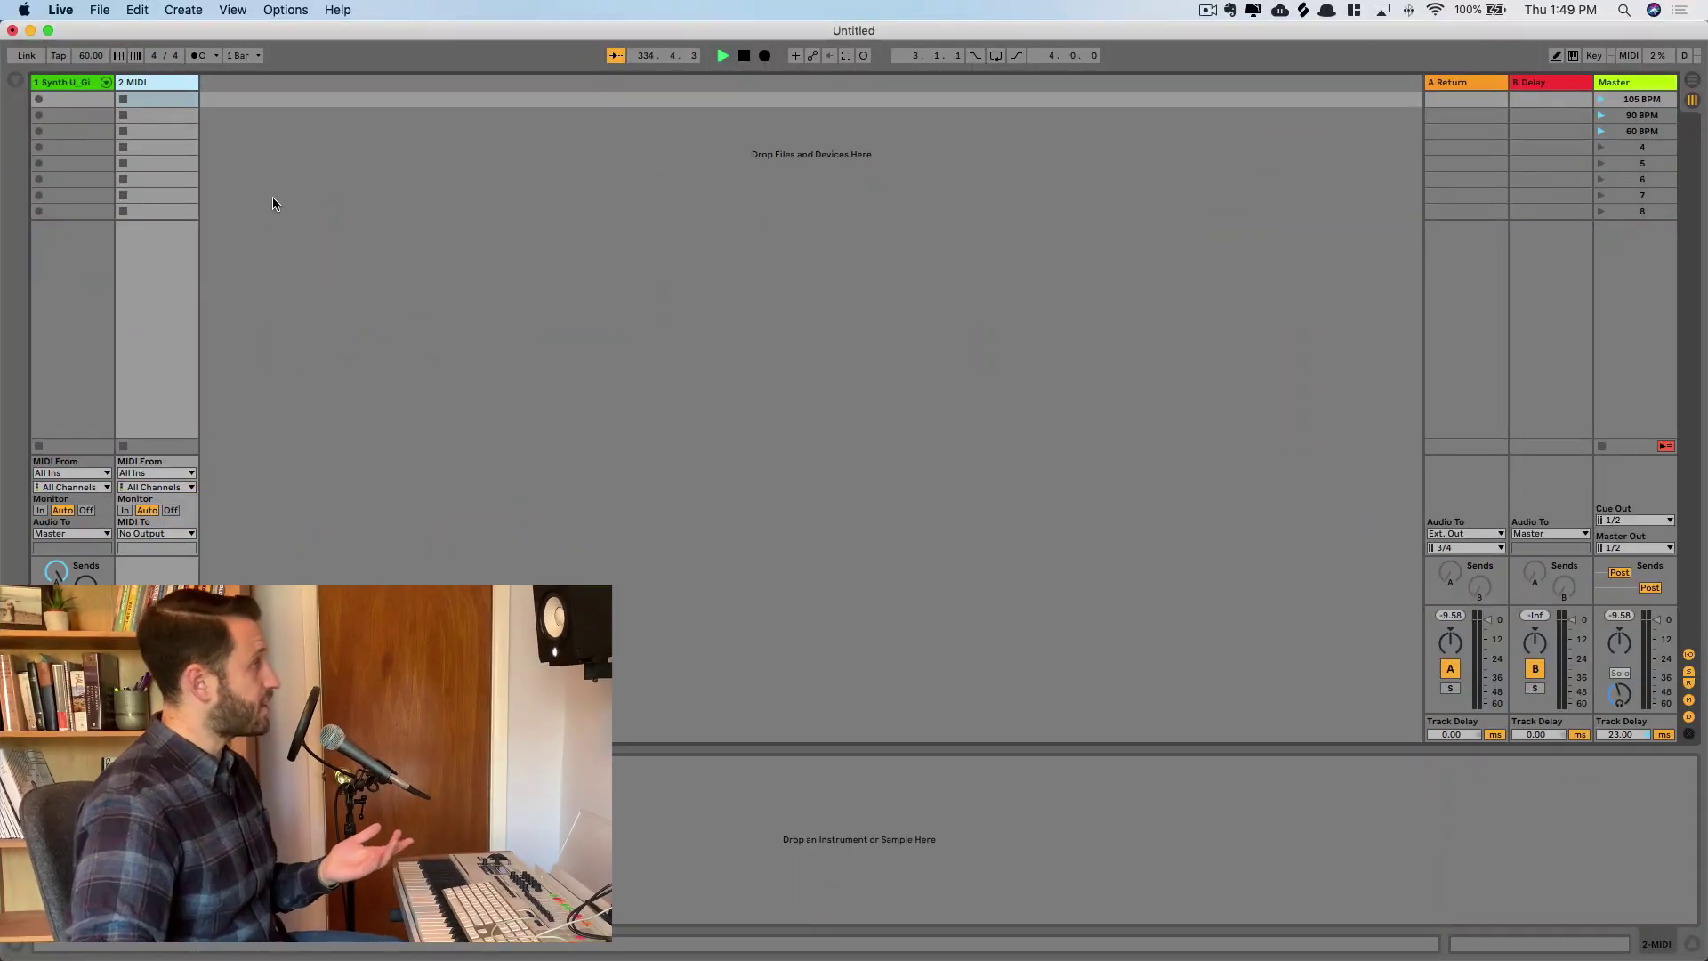
In a Finder window, go to Macintosh HD > Library > Application Support.
{"action": "double_click", "coordinate": [362, 30]}
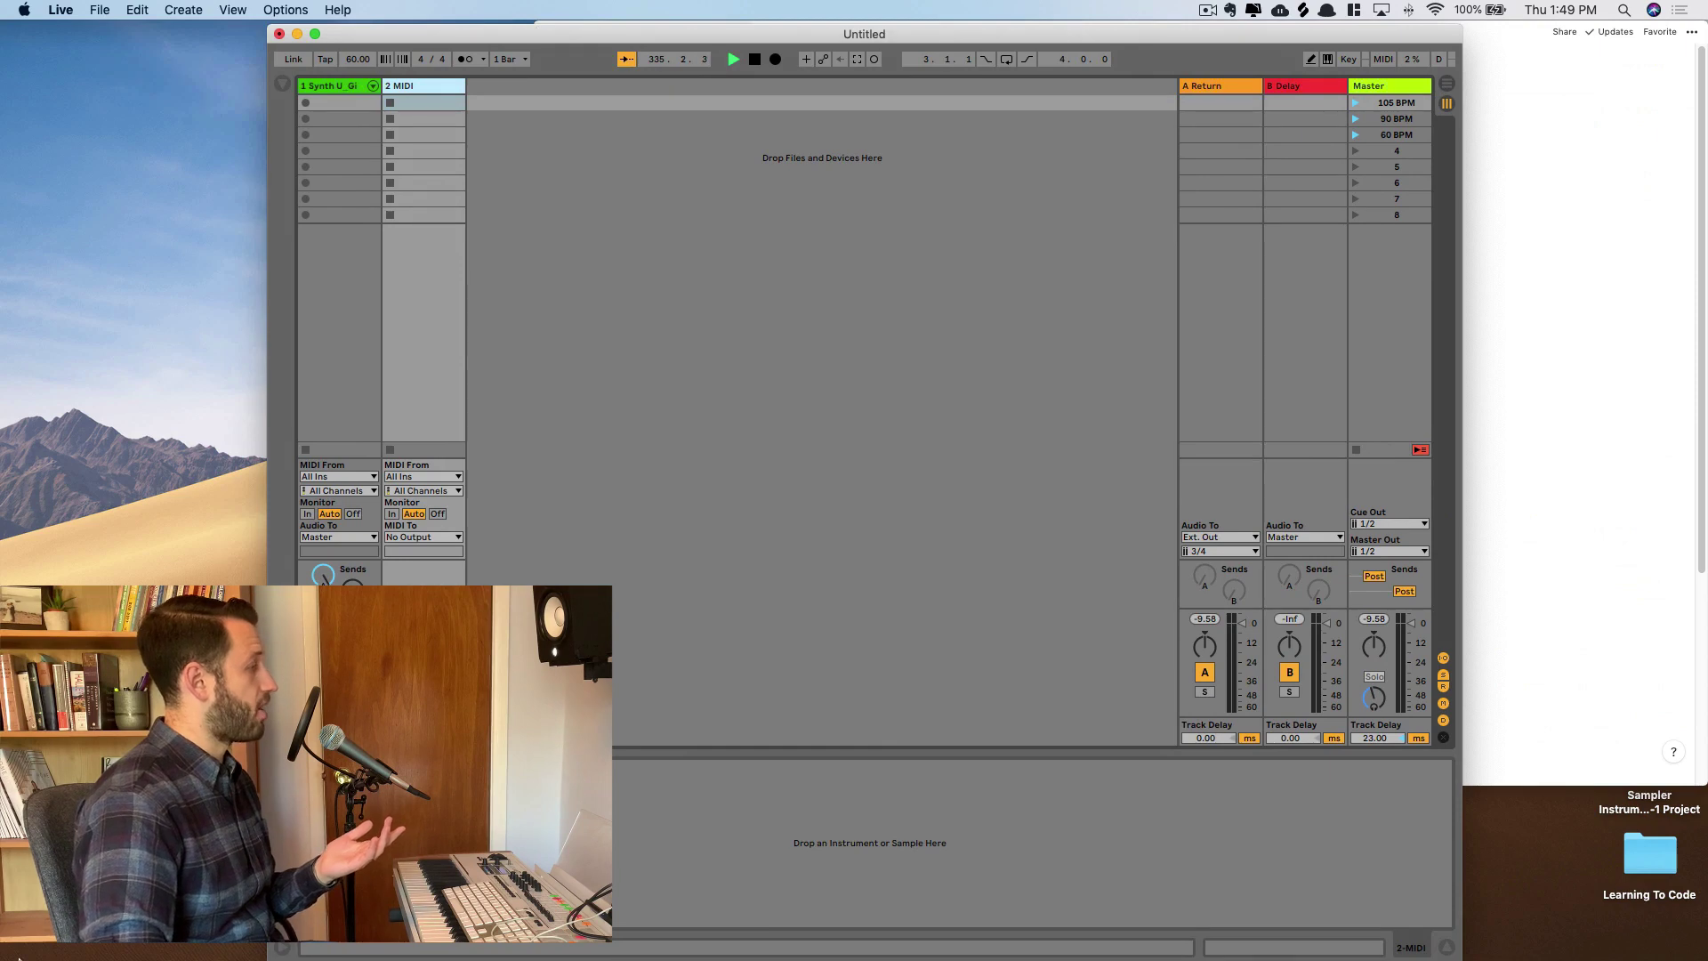
{"action": "left_click", "coordinate": [138, 948]}
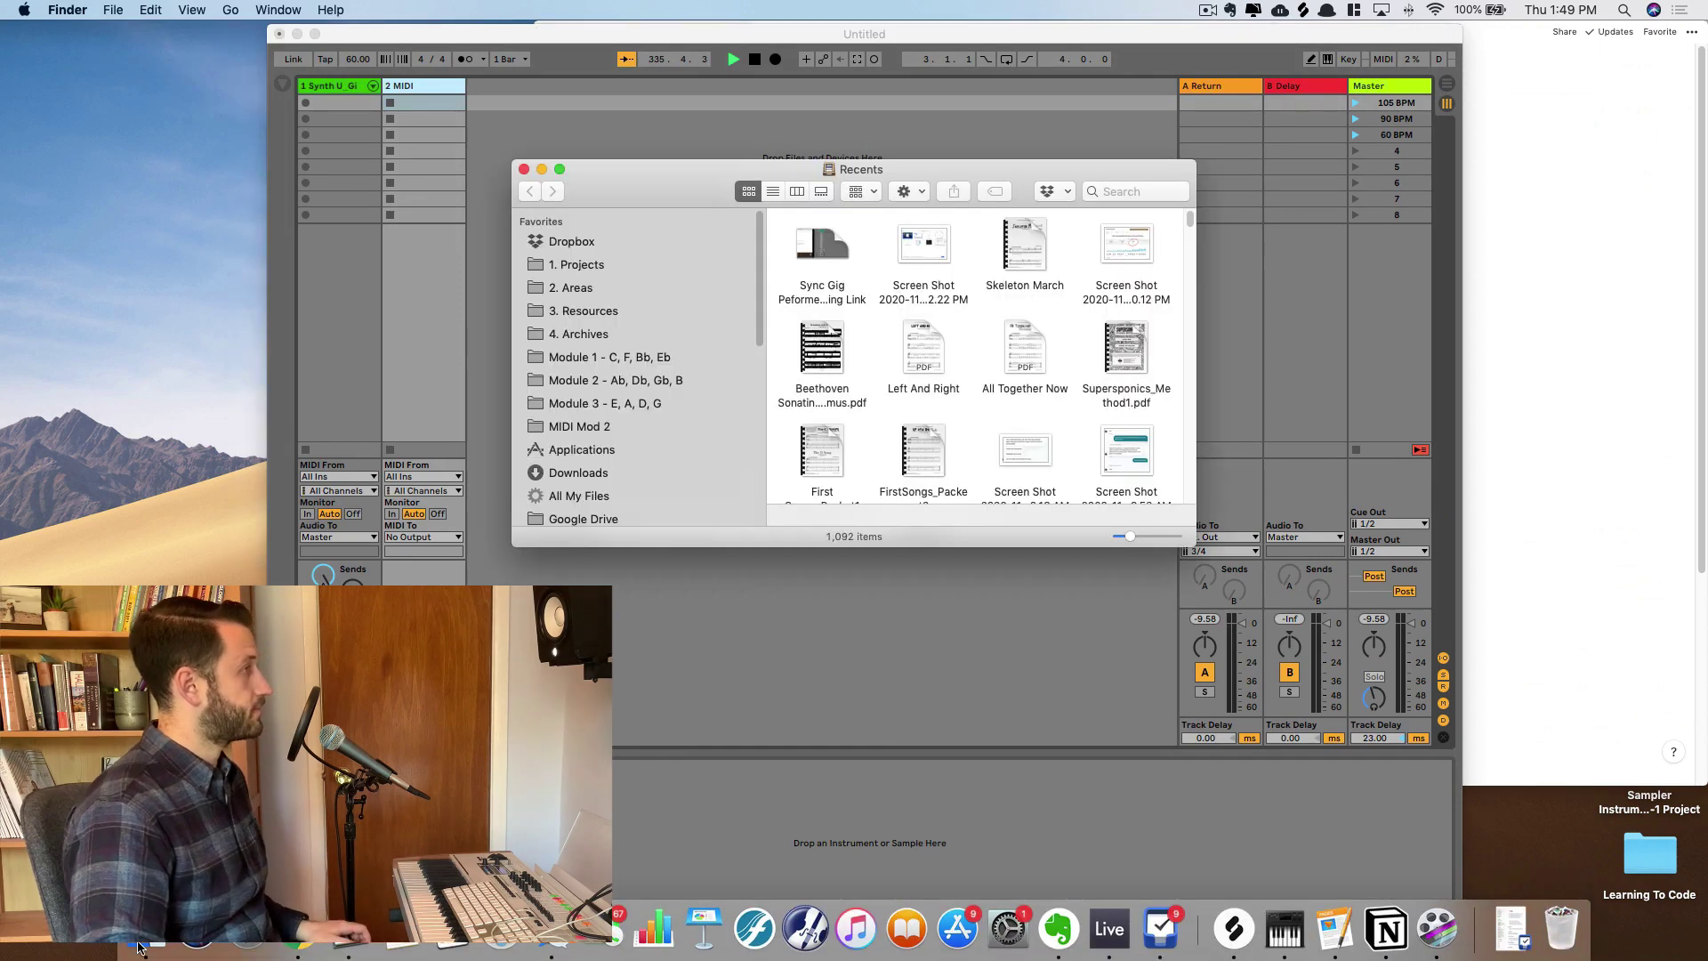
{"action": "left_click", "coordinate": [237, 11]}
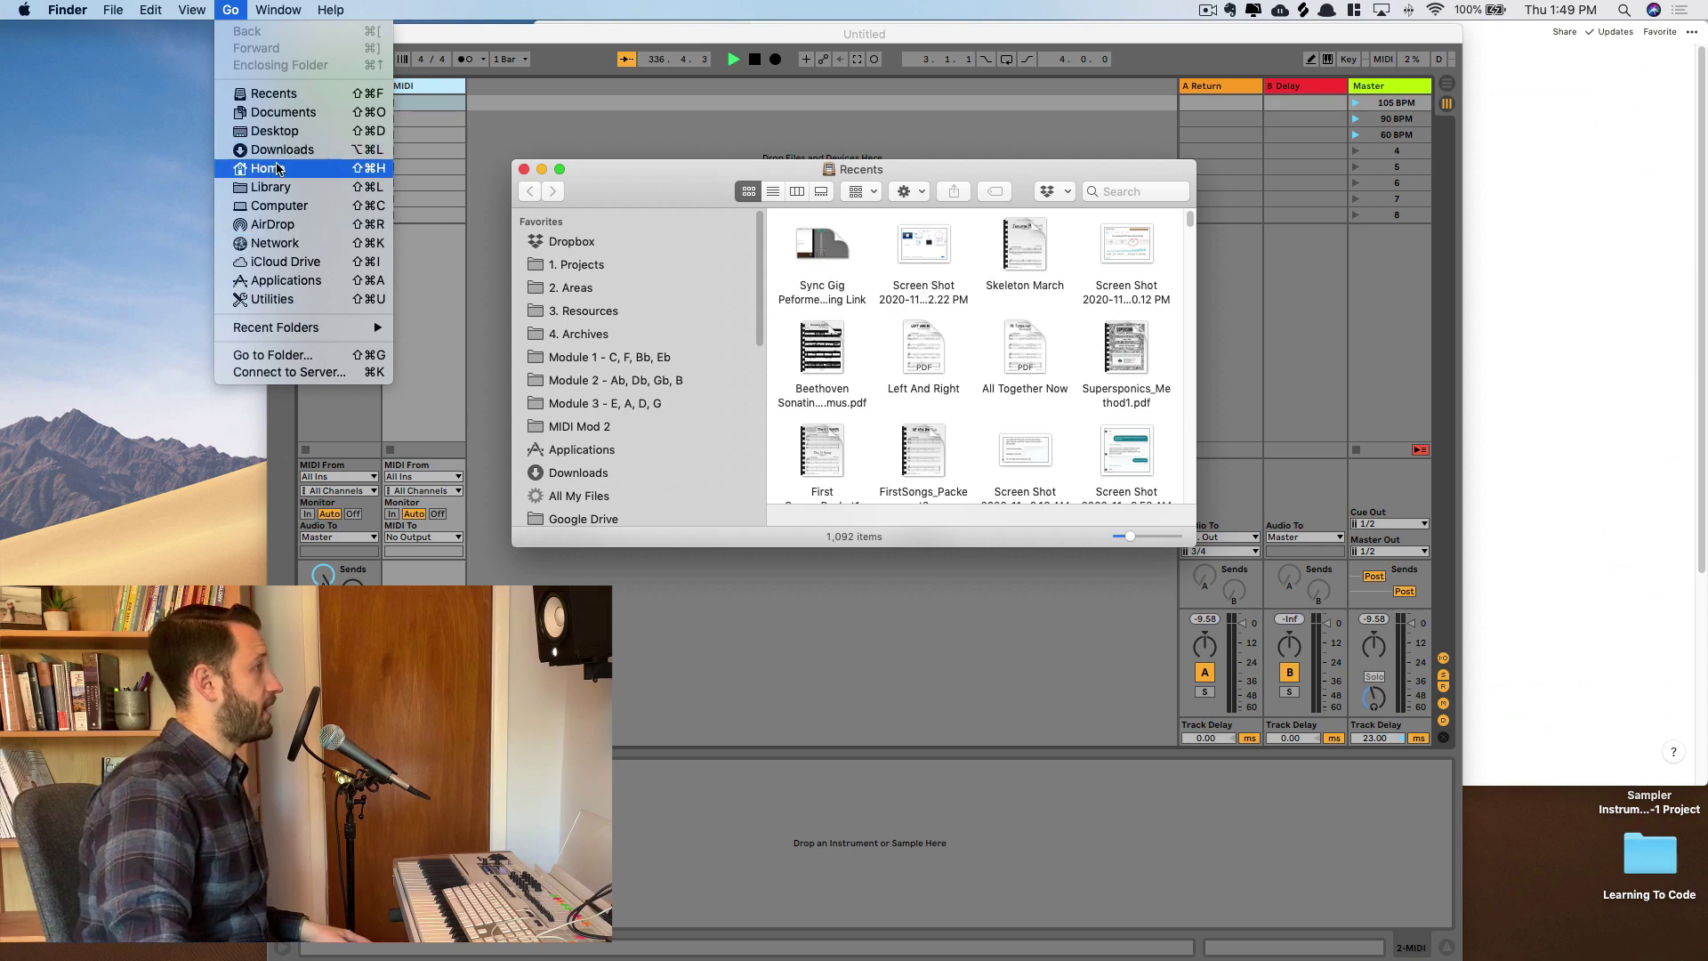
{"action": "left_click", "coordinate": [278, 208]}
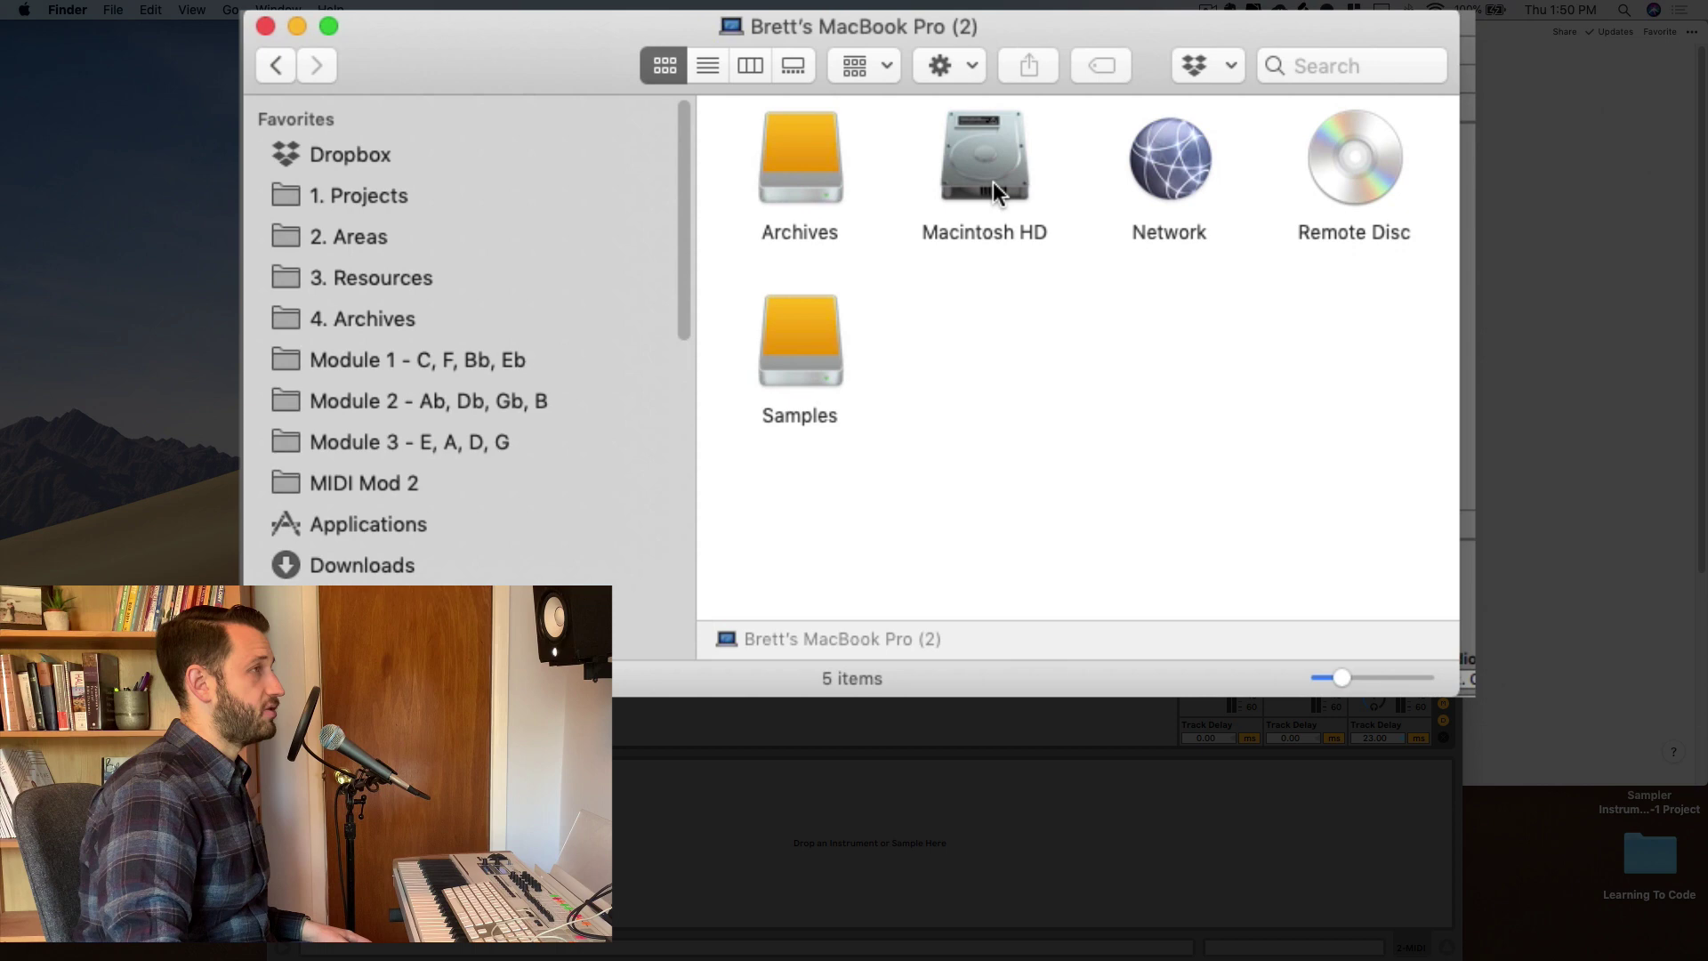
{"action": "double_click", "coordinate": [993, 182]}
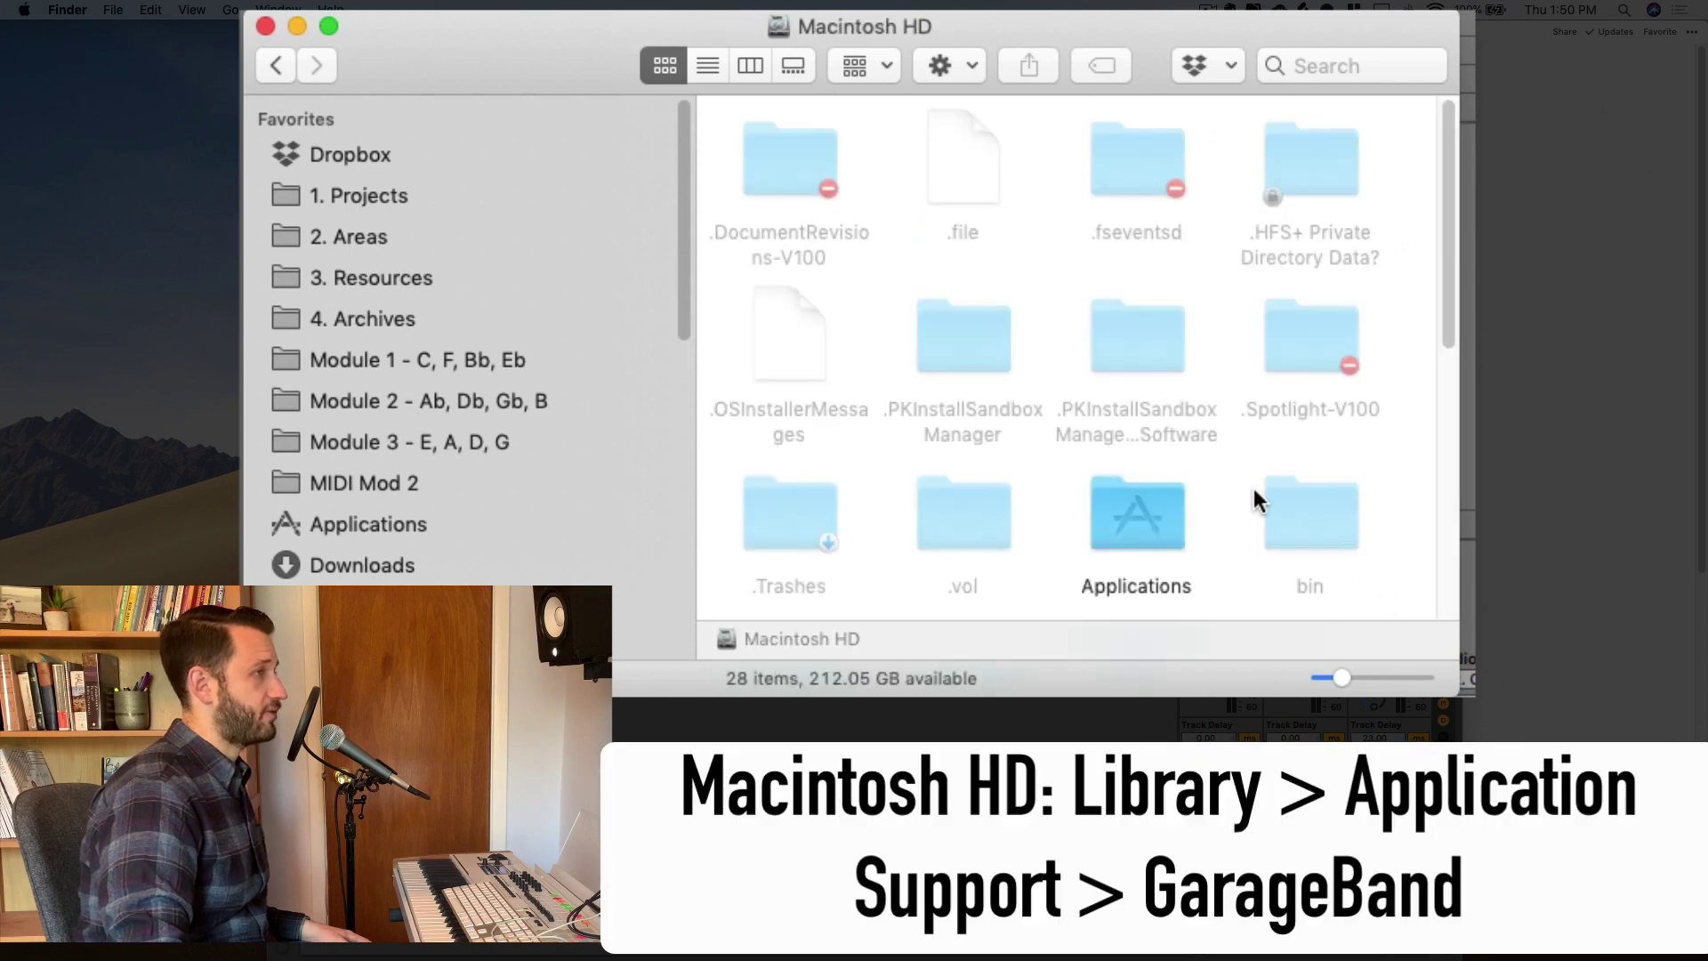
{"action": "scroll", "coordinate": [1250, 483], "scroll_direction": "down", "scroll_amount": 10}
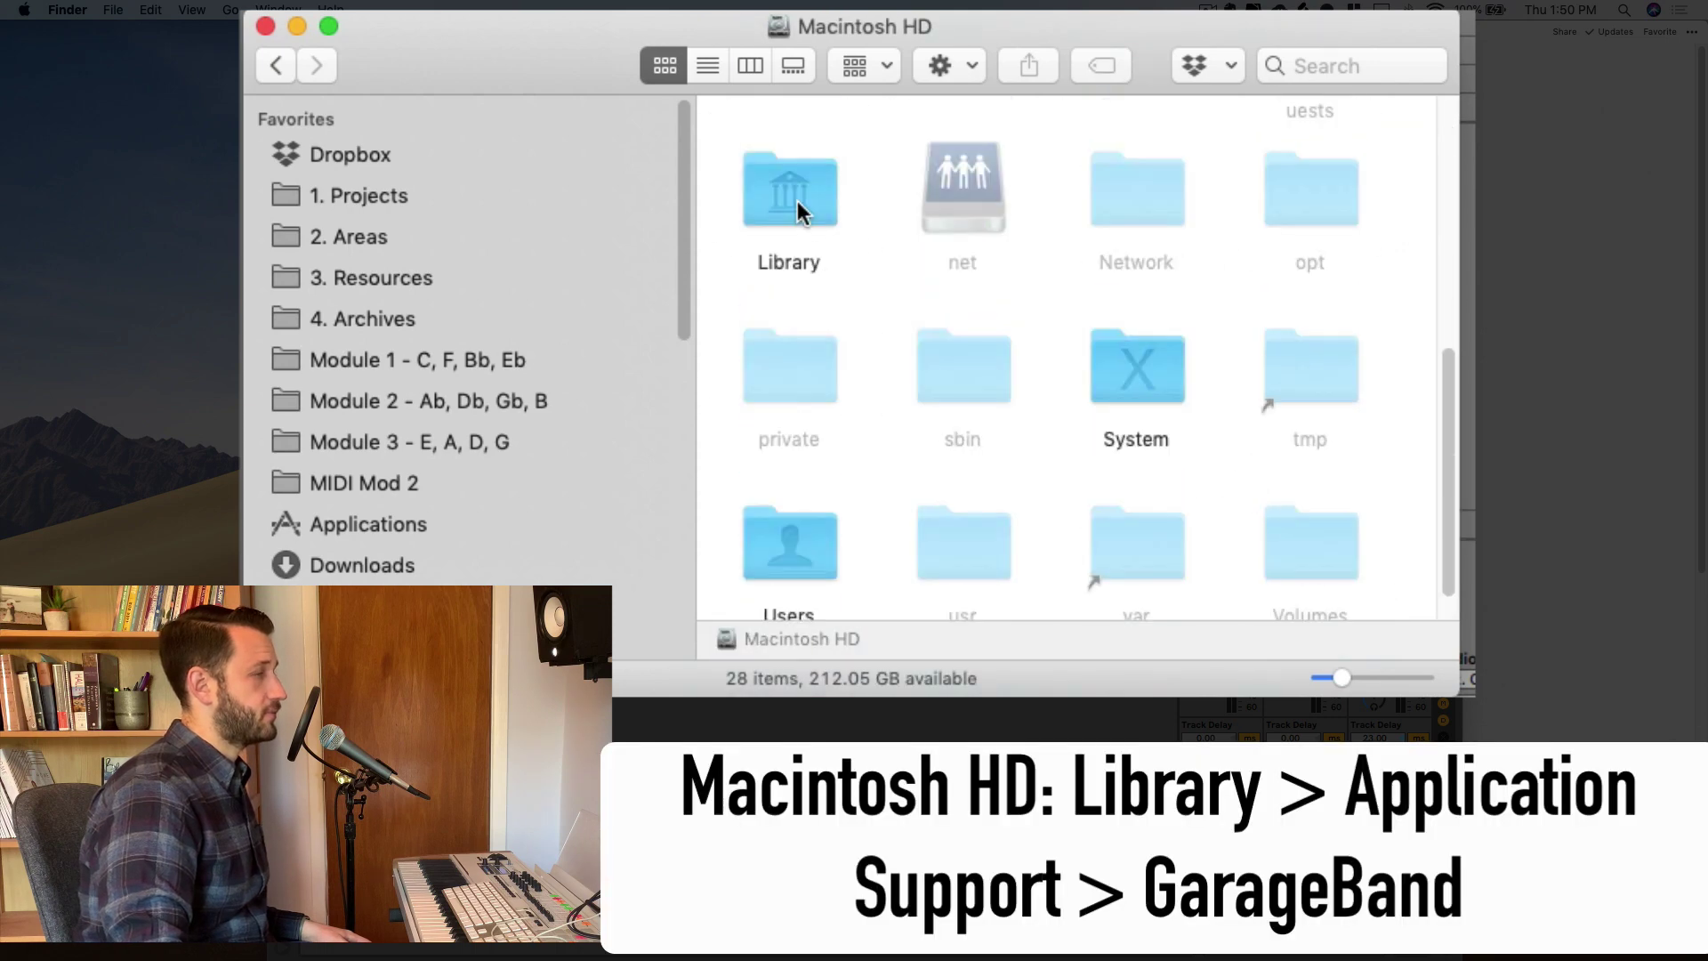
{"action": "double_click", "coordinate": [797, 200]}
{"action": "left_click", "coordinate": [783, 163]}
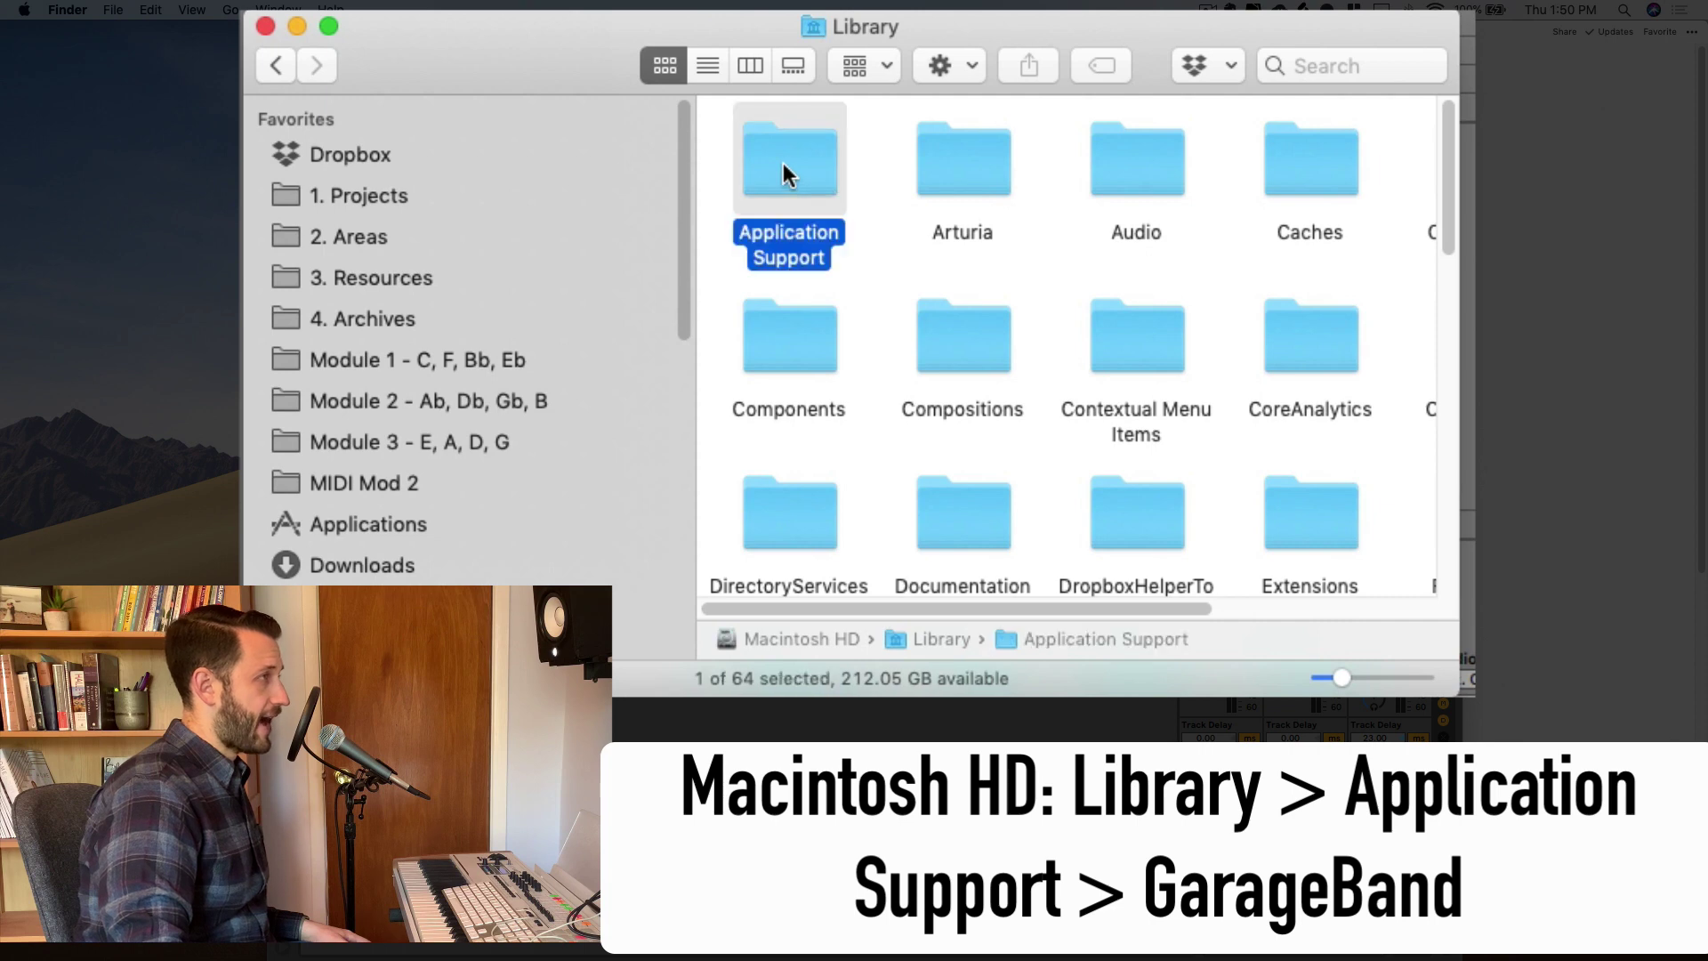
{"action": "double_click", "coordinate": [783, 163]}
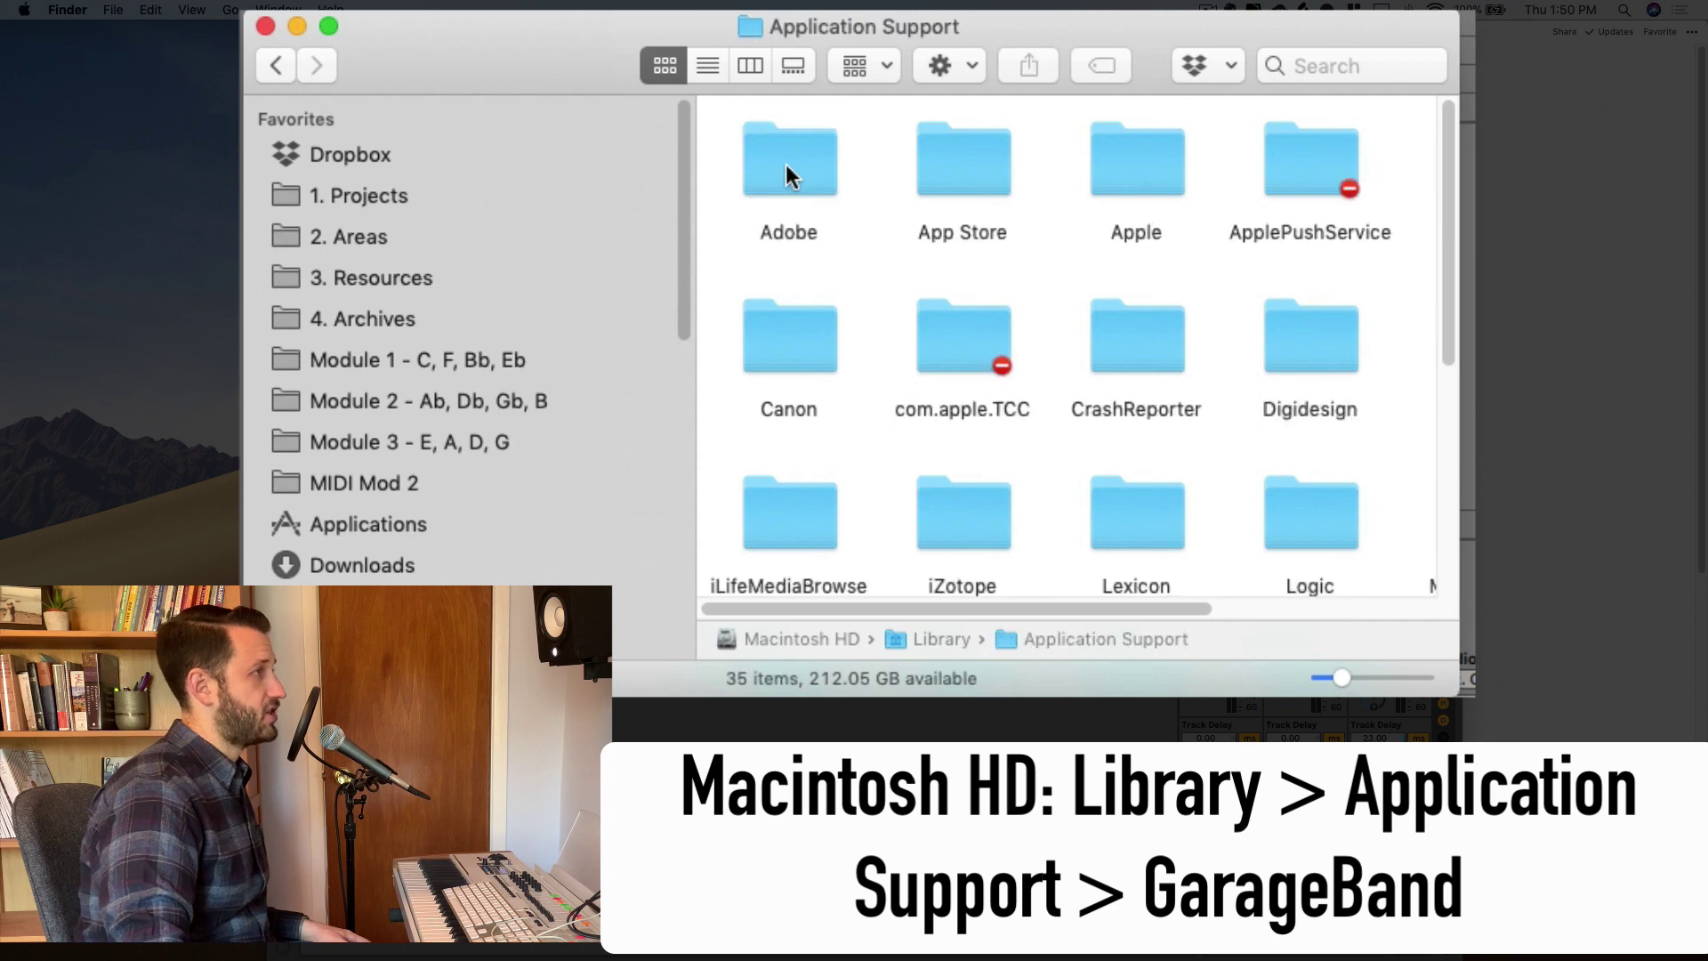
Switch to list view and expand GarageBand > Instrument Library > Sampler > Sampler Instruments.
{"action": "left_click", "coordinate": [707, 69]}
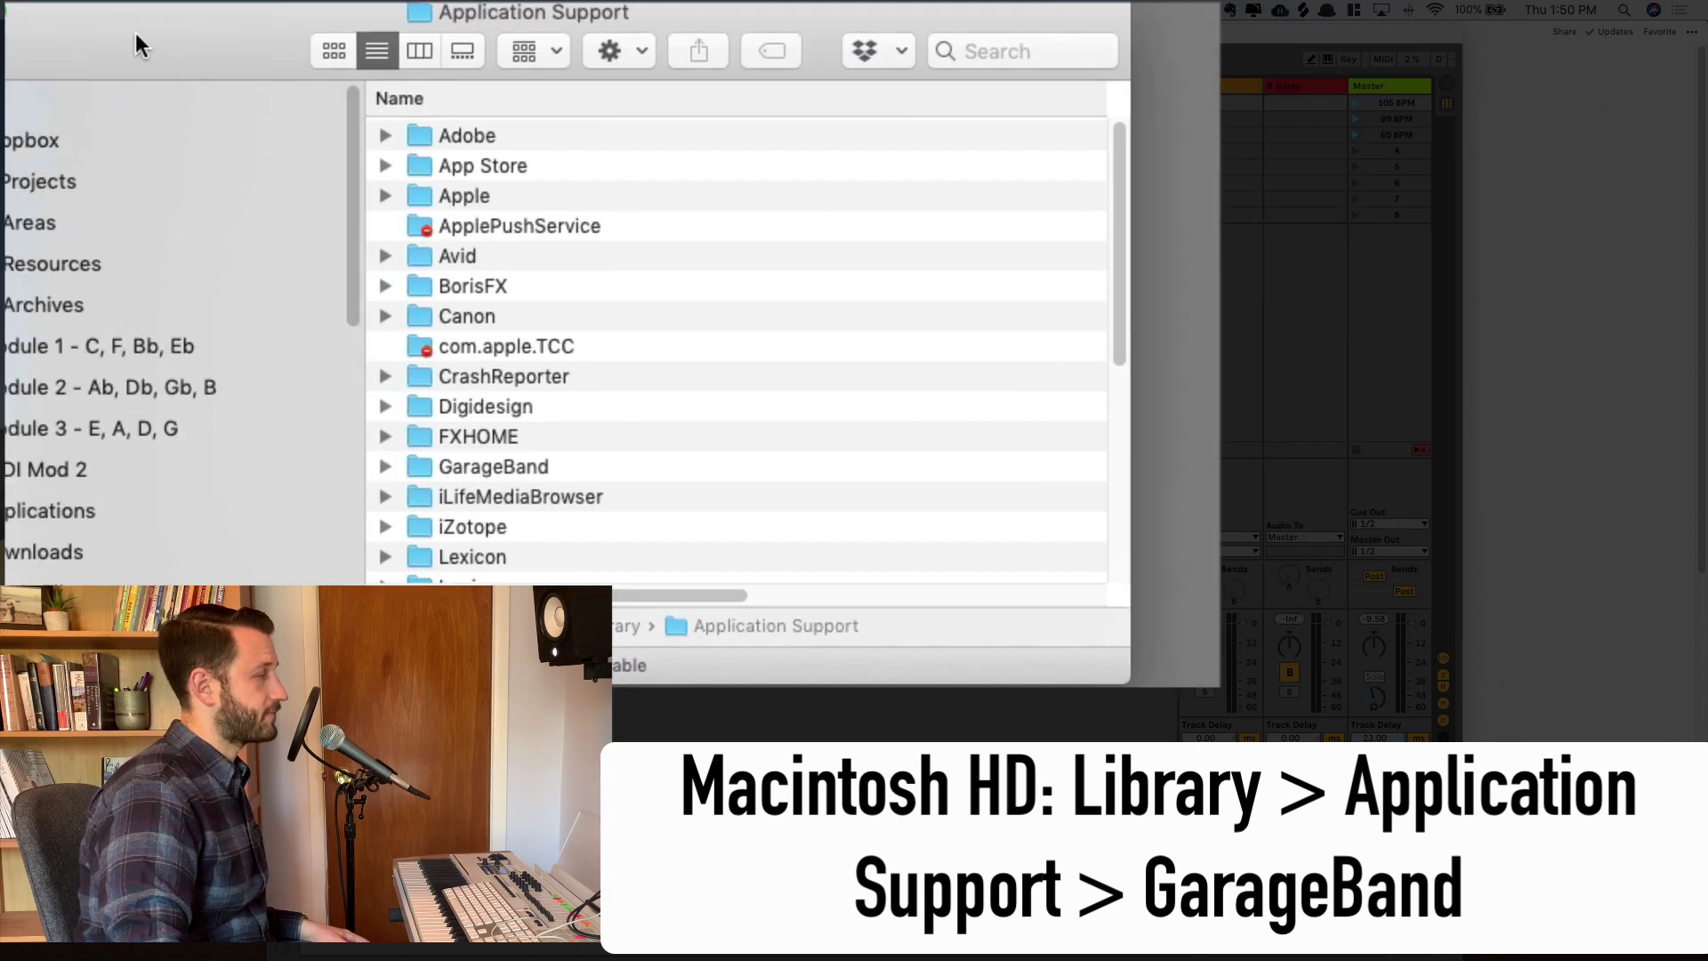
{"action": "left_click_drag", "start_coordinate": [1127, 683], "coordinate": [1219, 686]}
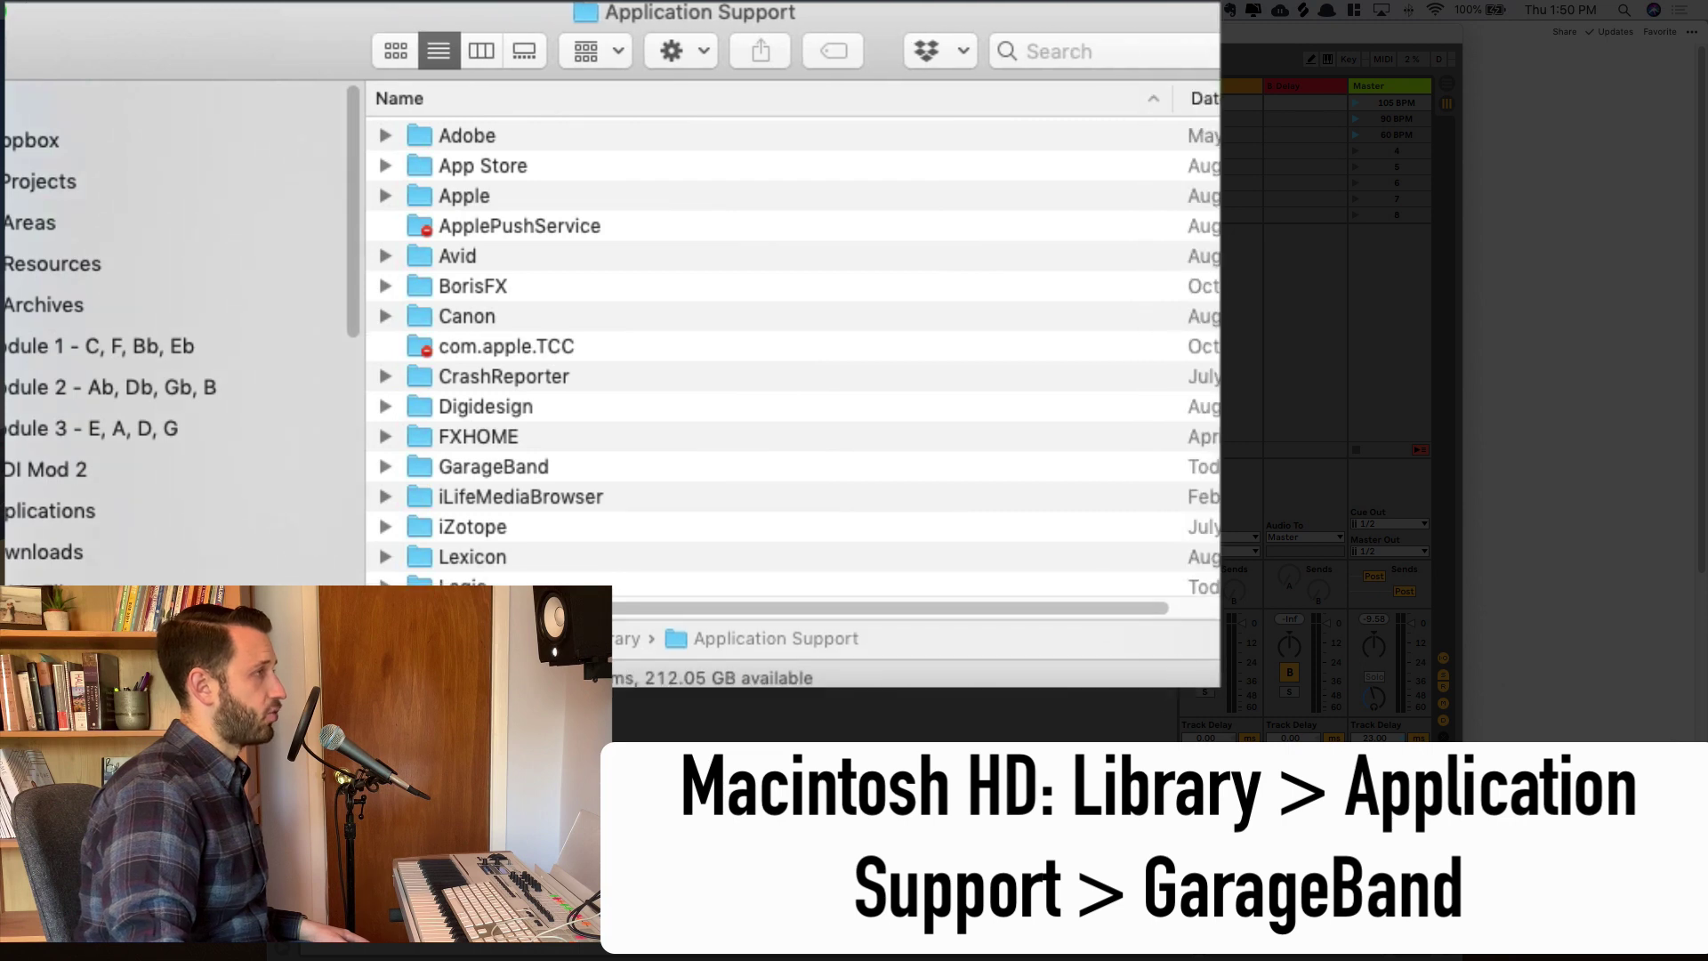
{"action": "scroll", "coordinate": [403, 343], "scroll_direction": "down", "scroll_amount": 3}
{"action": "left_click", "coordinate": [493, 243]}
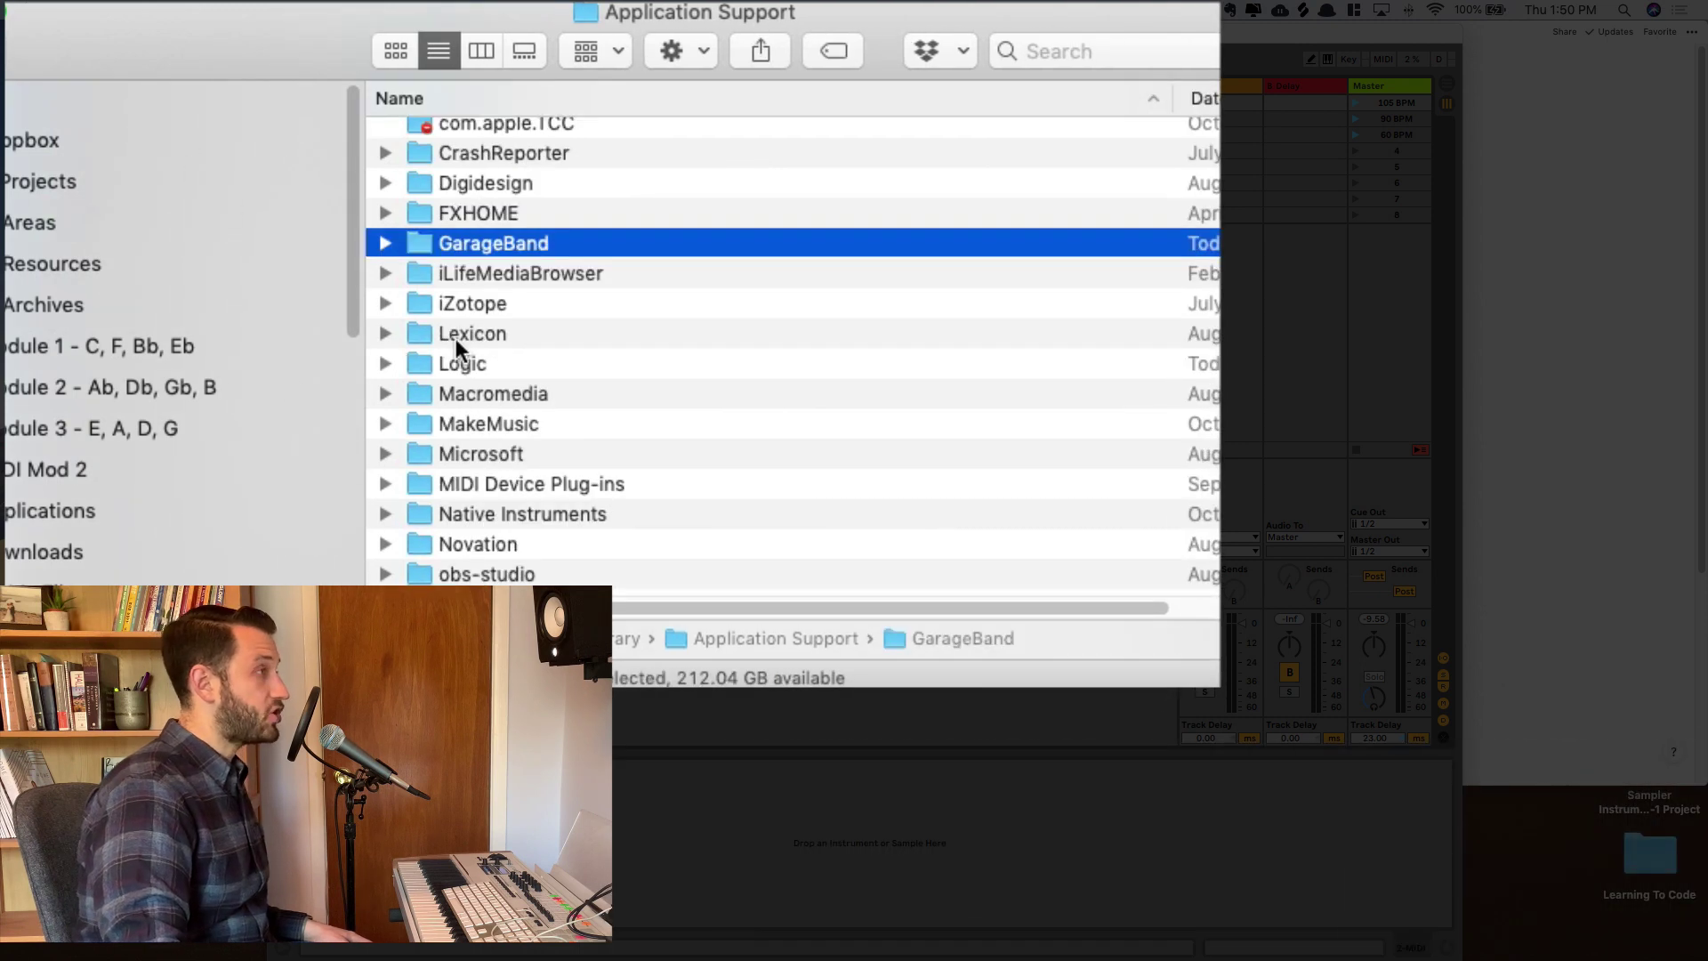
{"action": "left_click", "coordinate": [454, 365]}
{"action": "left_click", "coordinate": [385, 363]}
{"action": "scroll", "coordinate": [385, 364], "scroll_direction": "up", "scroll_amount": 1}
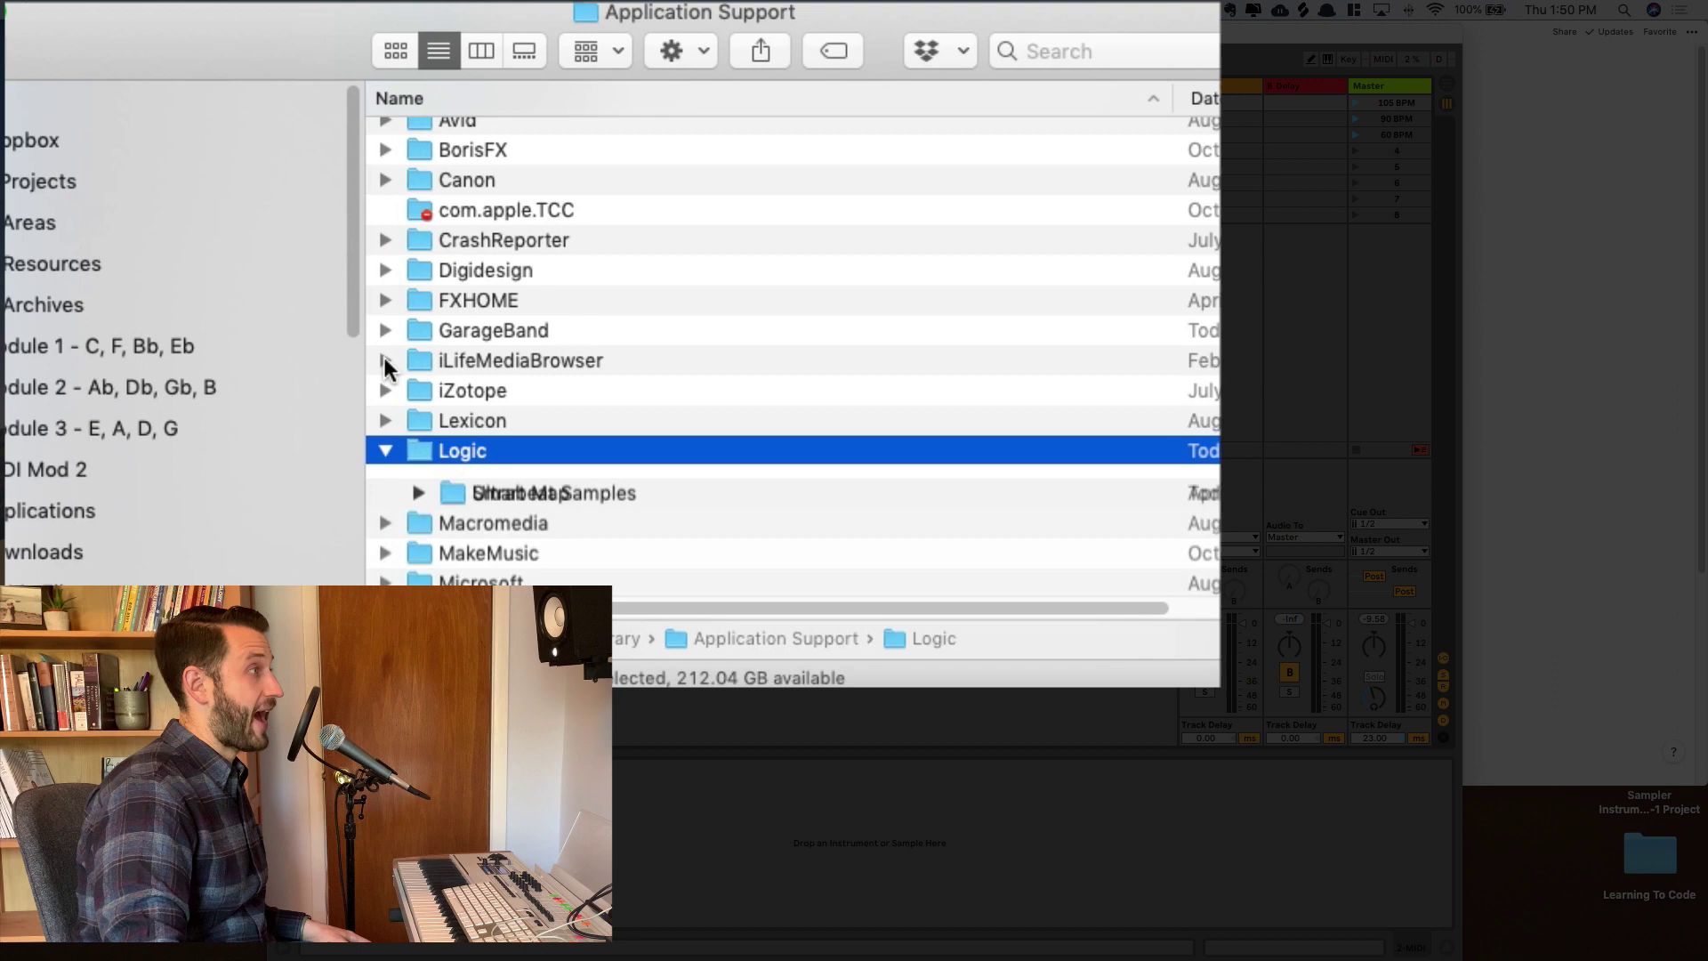
{"action": "scroll", "coordinate": [457, 389], "scroll_direction": "down", "scroll_amount": 1}
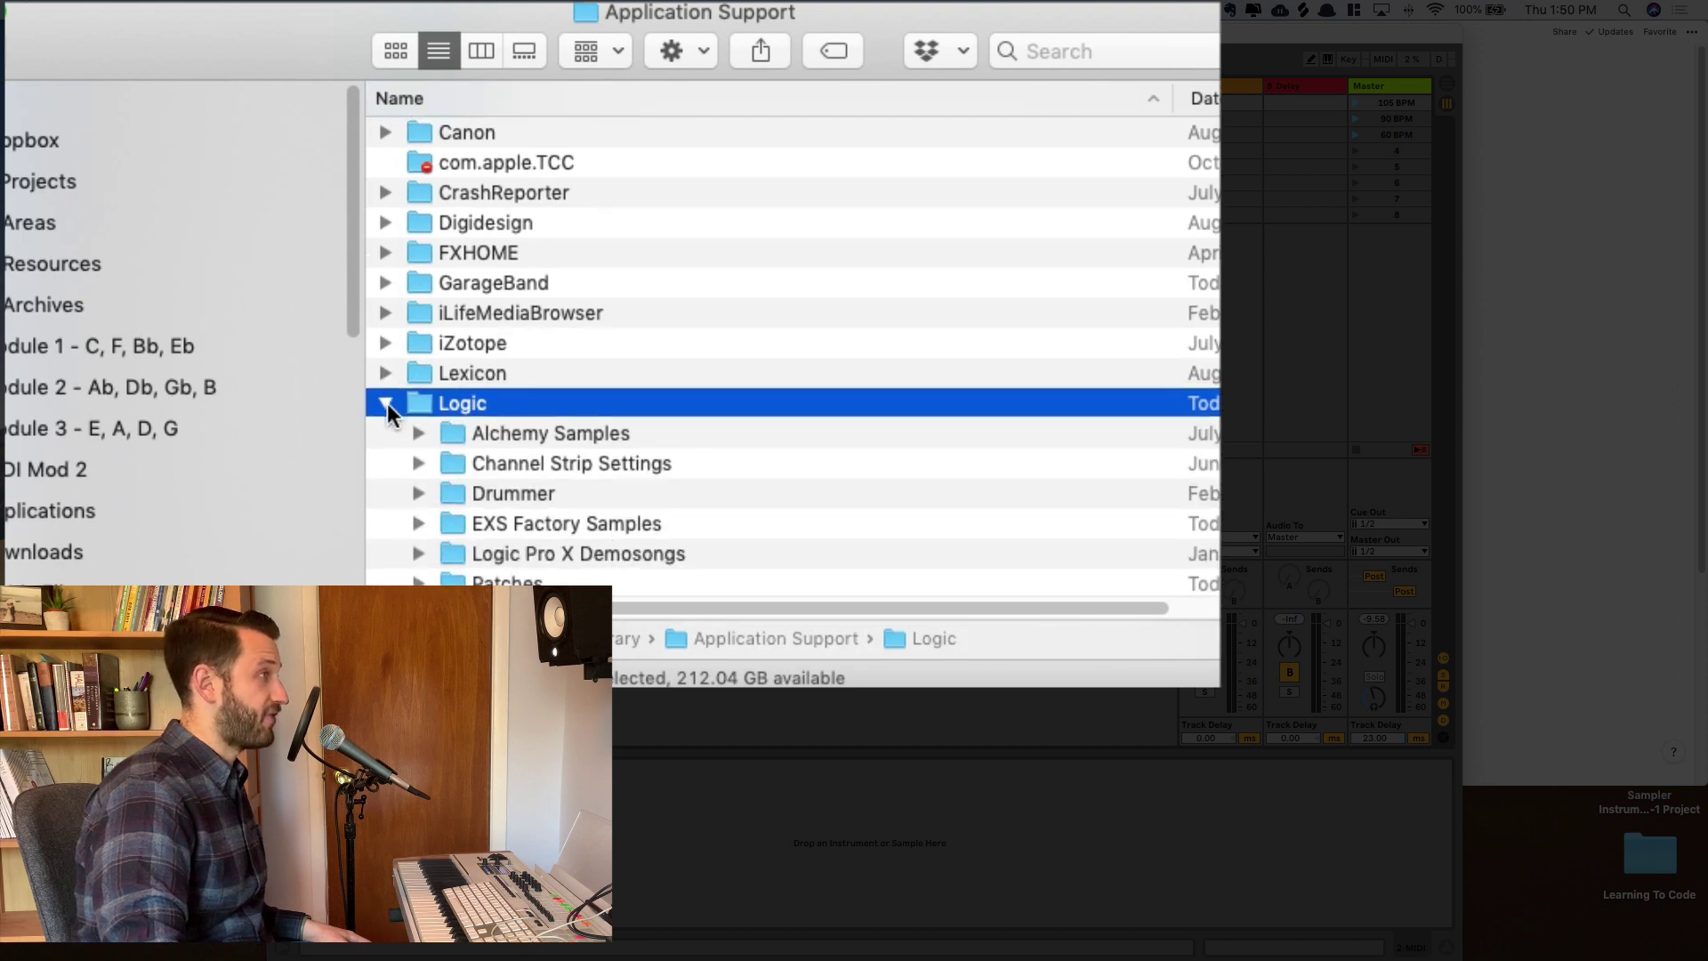
{"action": "left_click", "coordinate": [385, 403]}
{"action": "left_click", "coordinate": [385, 283]}
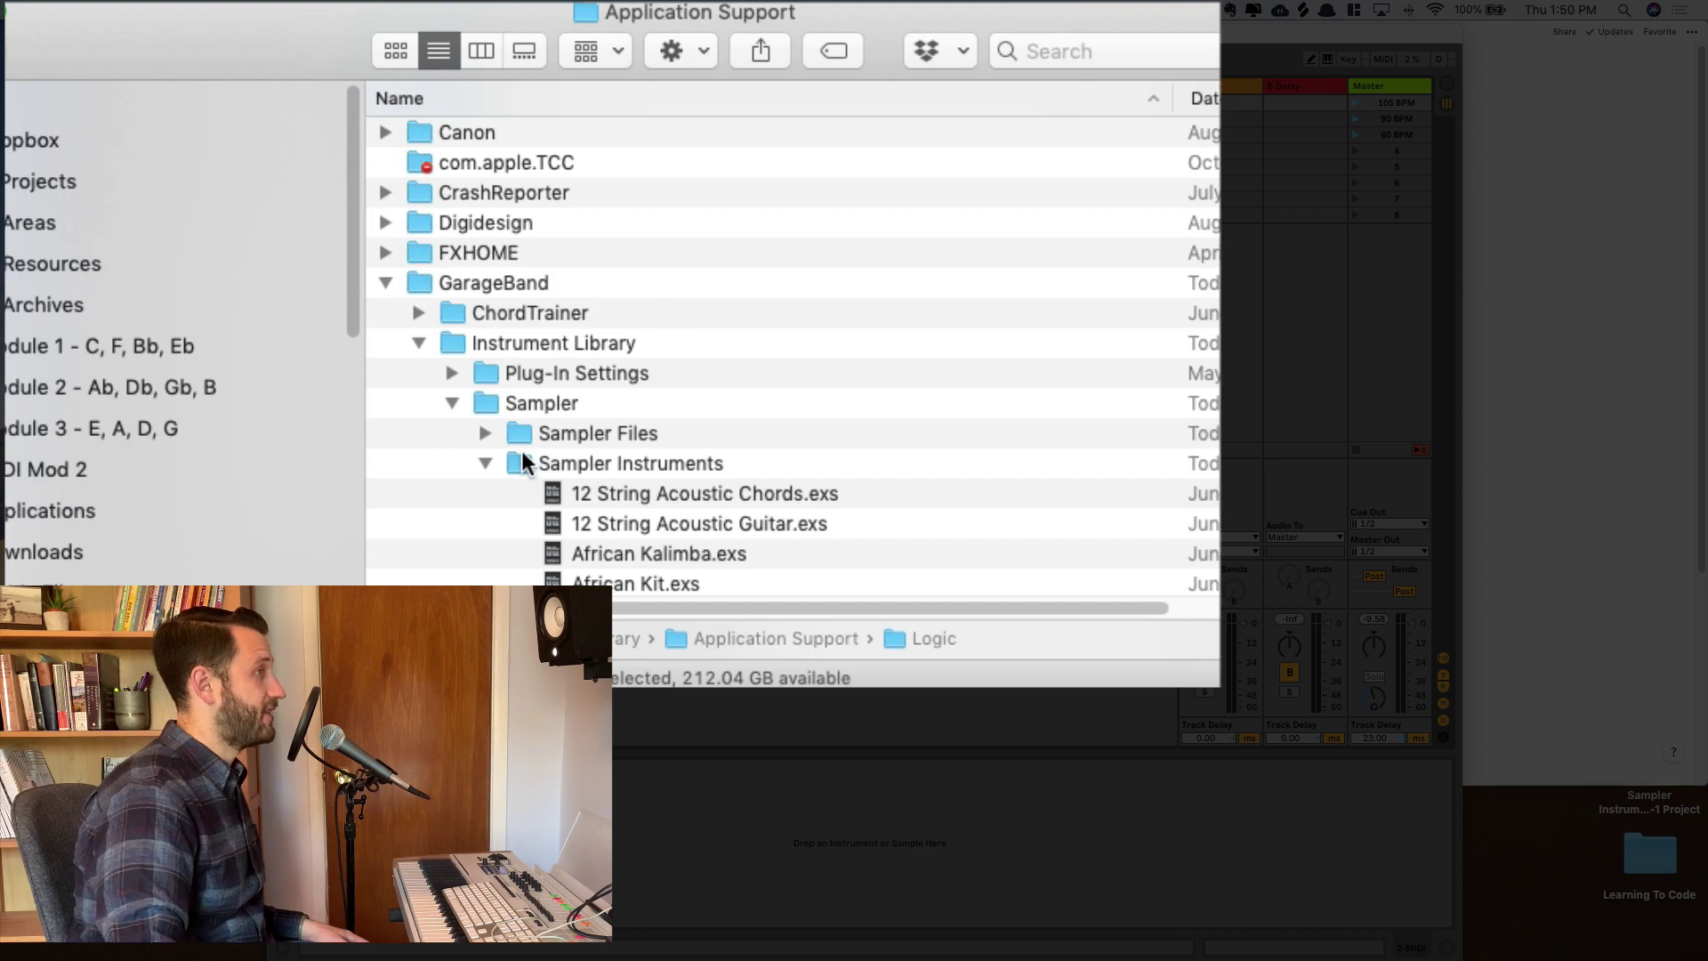
{"action": "scroll", "coordinate": [694, 415], "scroll_direction": "down", "scroll_amount": 5}
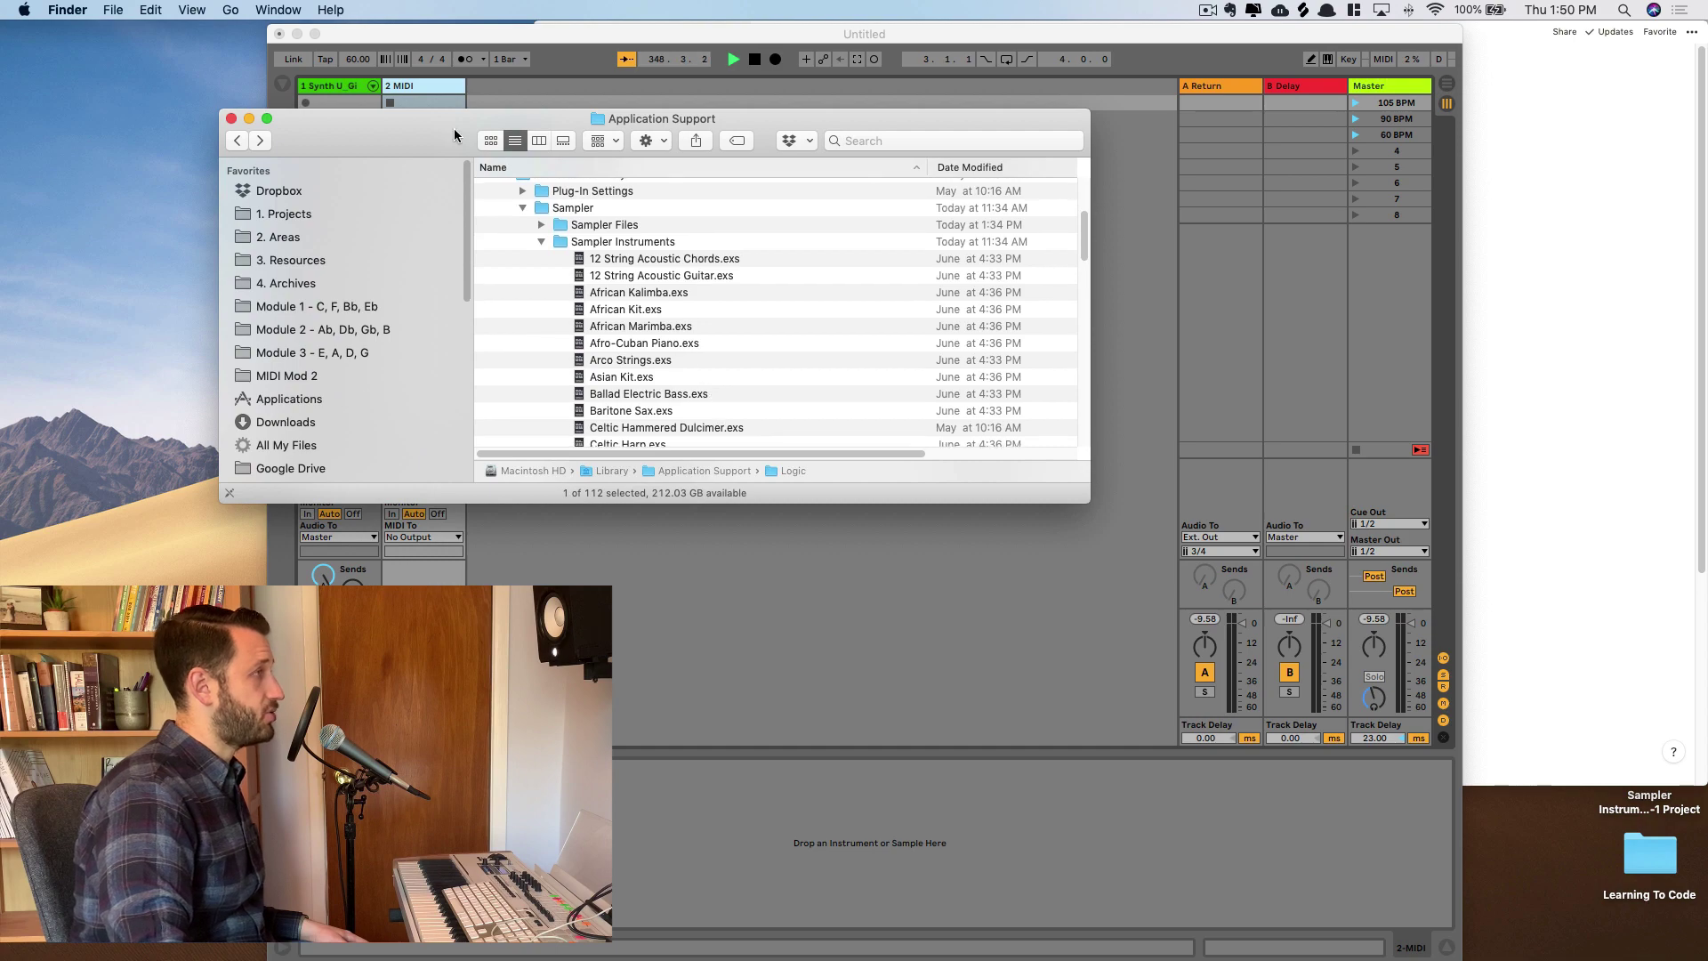
Drag Celtic Hammered Dulcimer.exs from Finder into Live to import it.
{"action": "left_click_drag", "start_coordinate": [452, 135], "coordinate": [883, 55]}
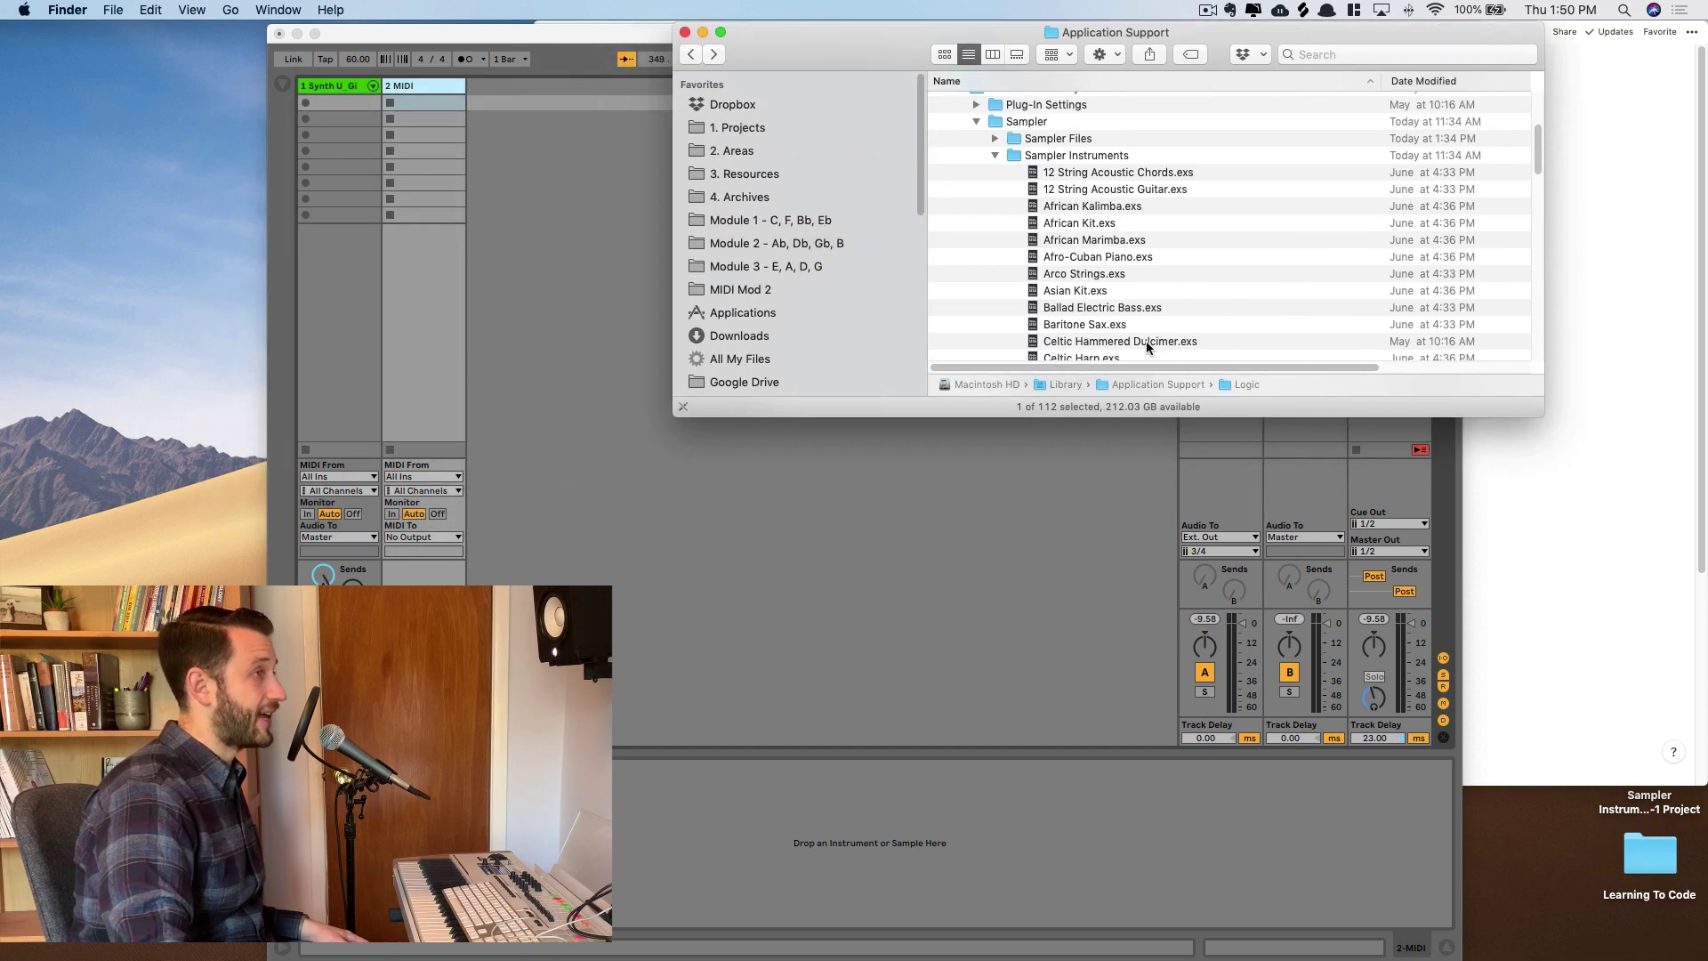
{"action": "left_click", "coordinate": [1110, 349]}
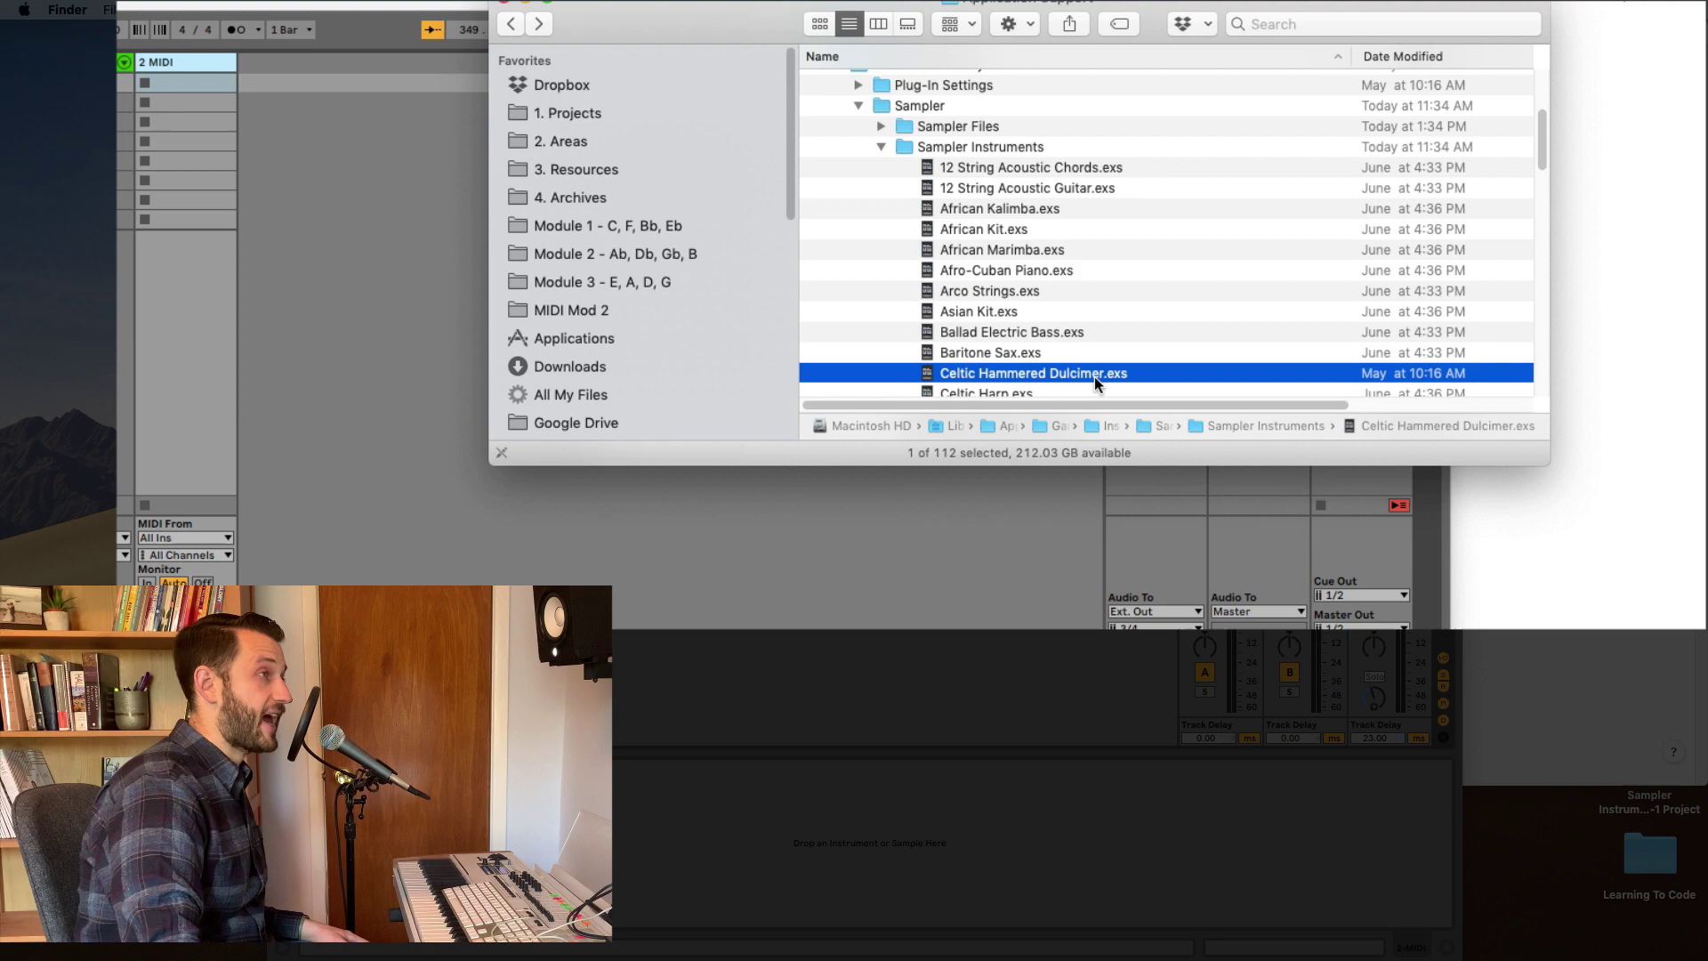
{"action": "left_click_drag", "start_coordinate": [1098, 376], "coordinate": [385, 361]}
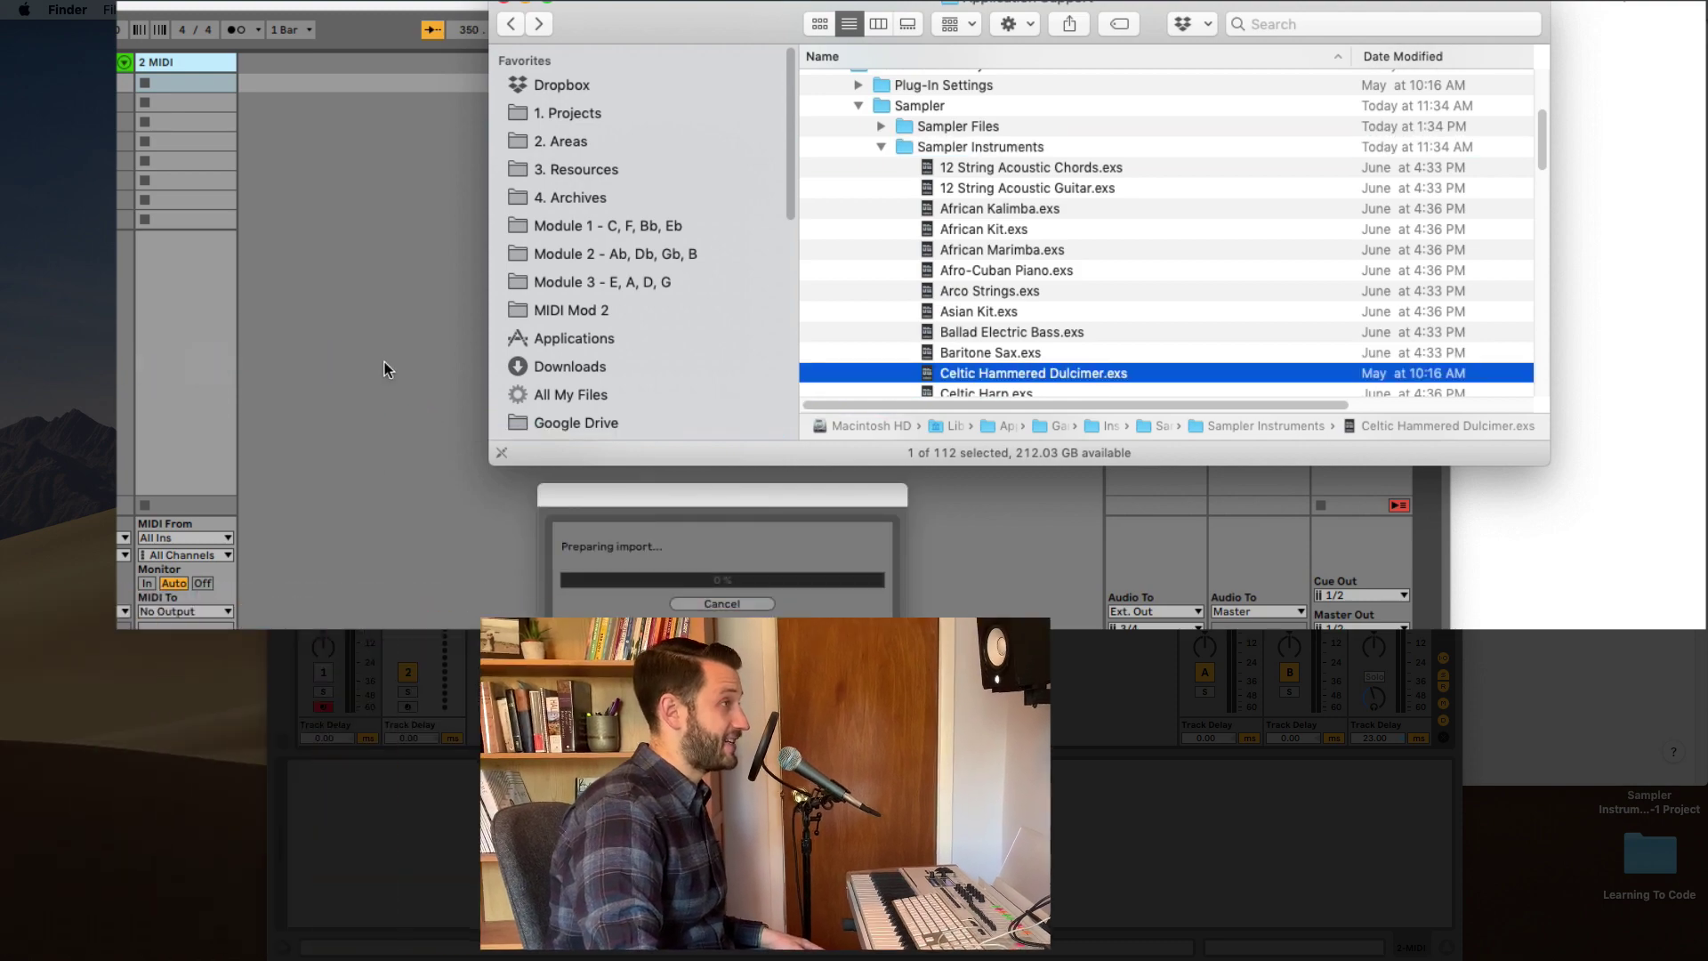
Move Finder aside, bring the locate-sample dialog into view and show its parent-folder list.
{"action": "left_click_drag", "start_coordinate": [861, 55], "coordinate": [1198, 65]}
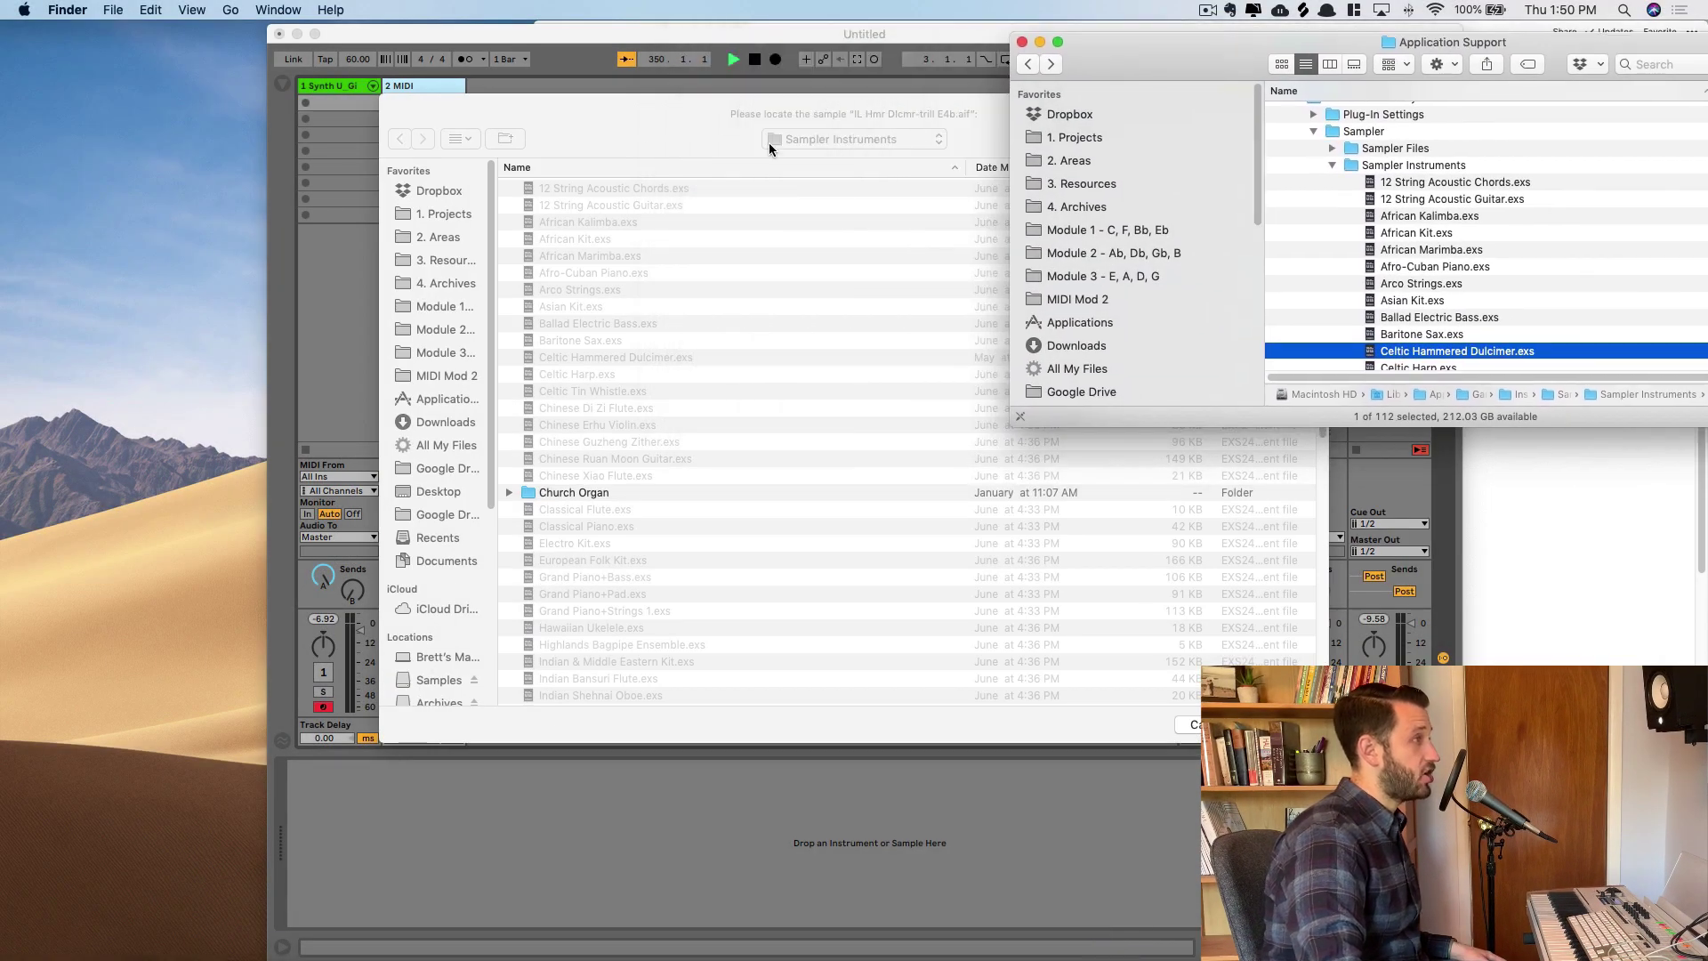
{"action": "left_click_drag", "start_coordinate": [605, 122], "coordinate": [446, 154]}
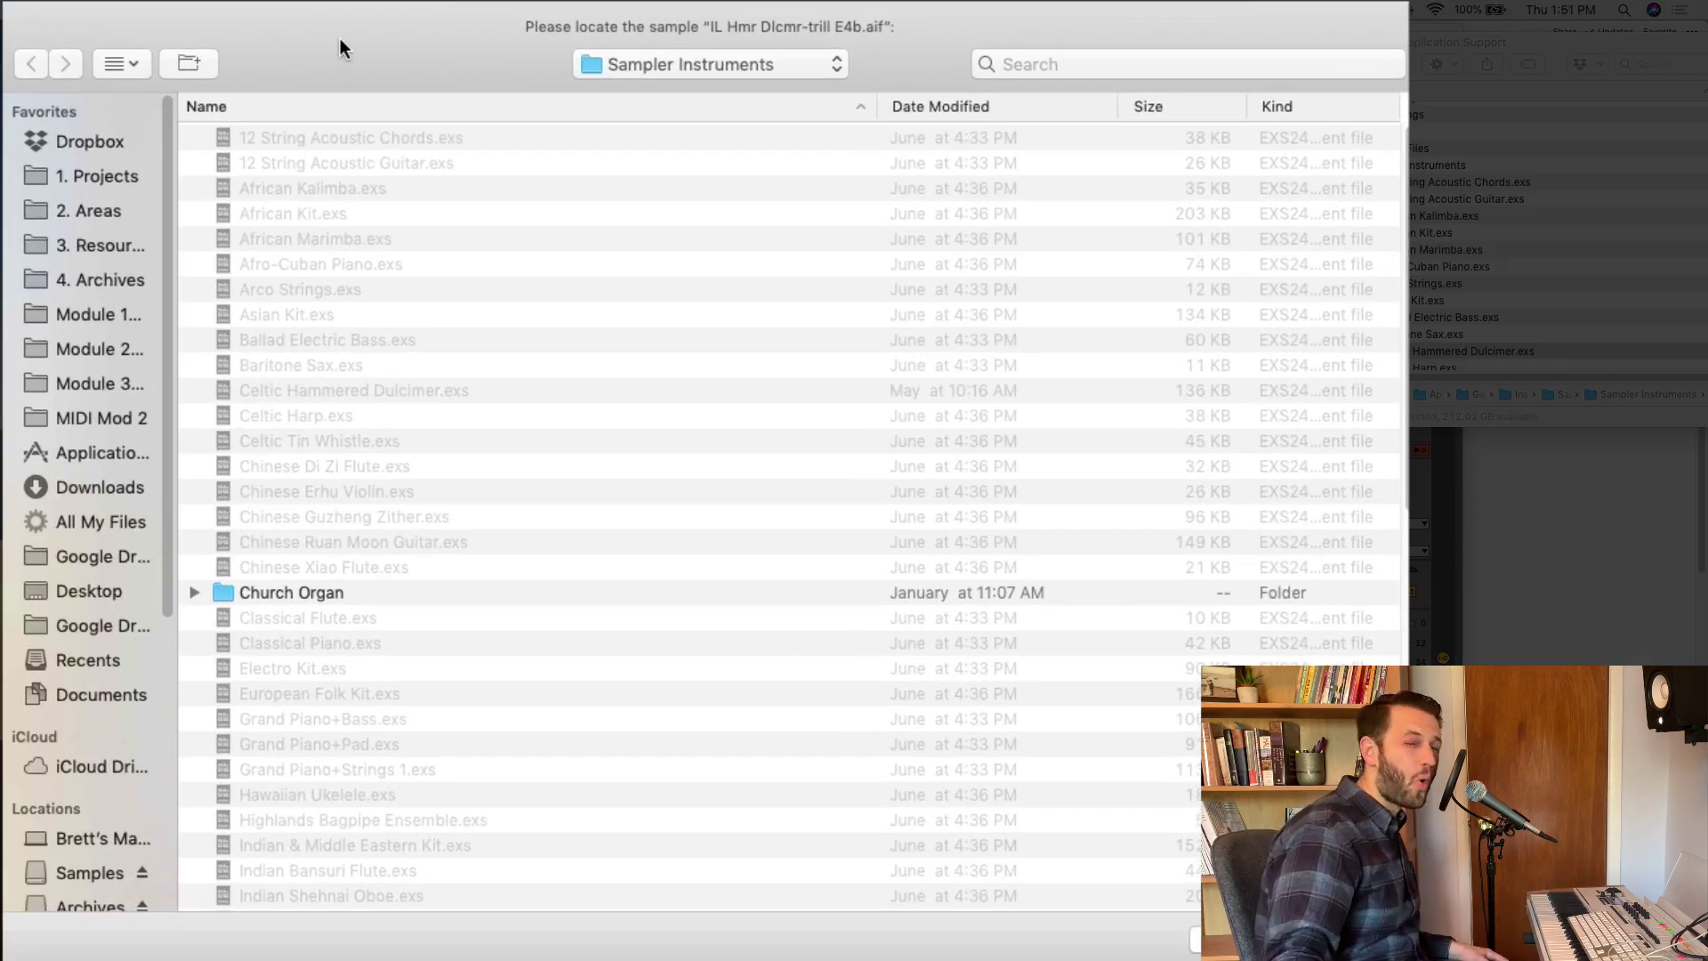
{"action": "left_click", "coordinate": [751, 68]}
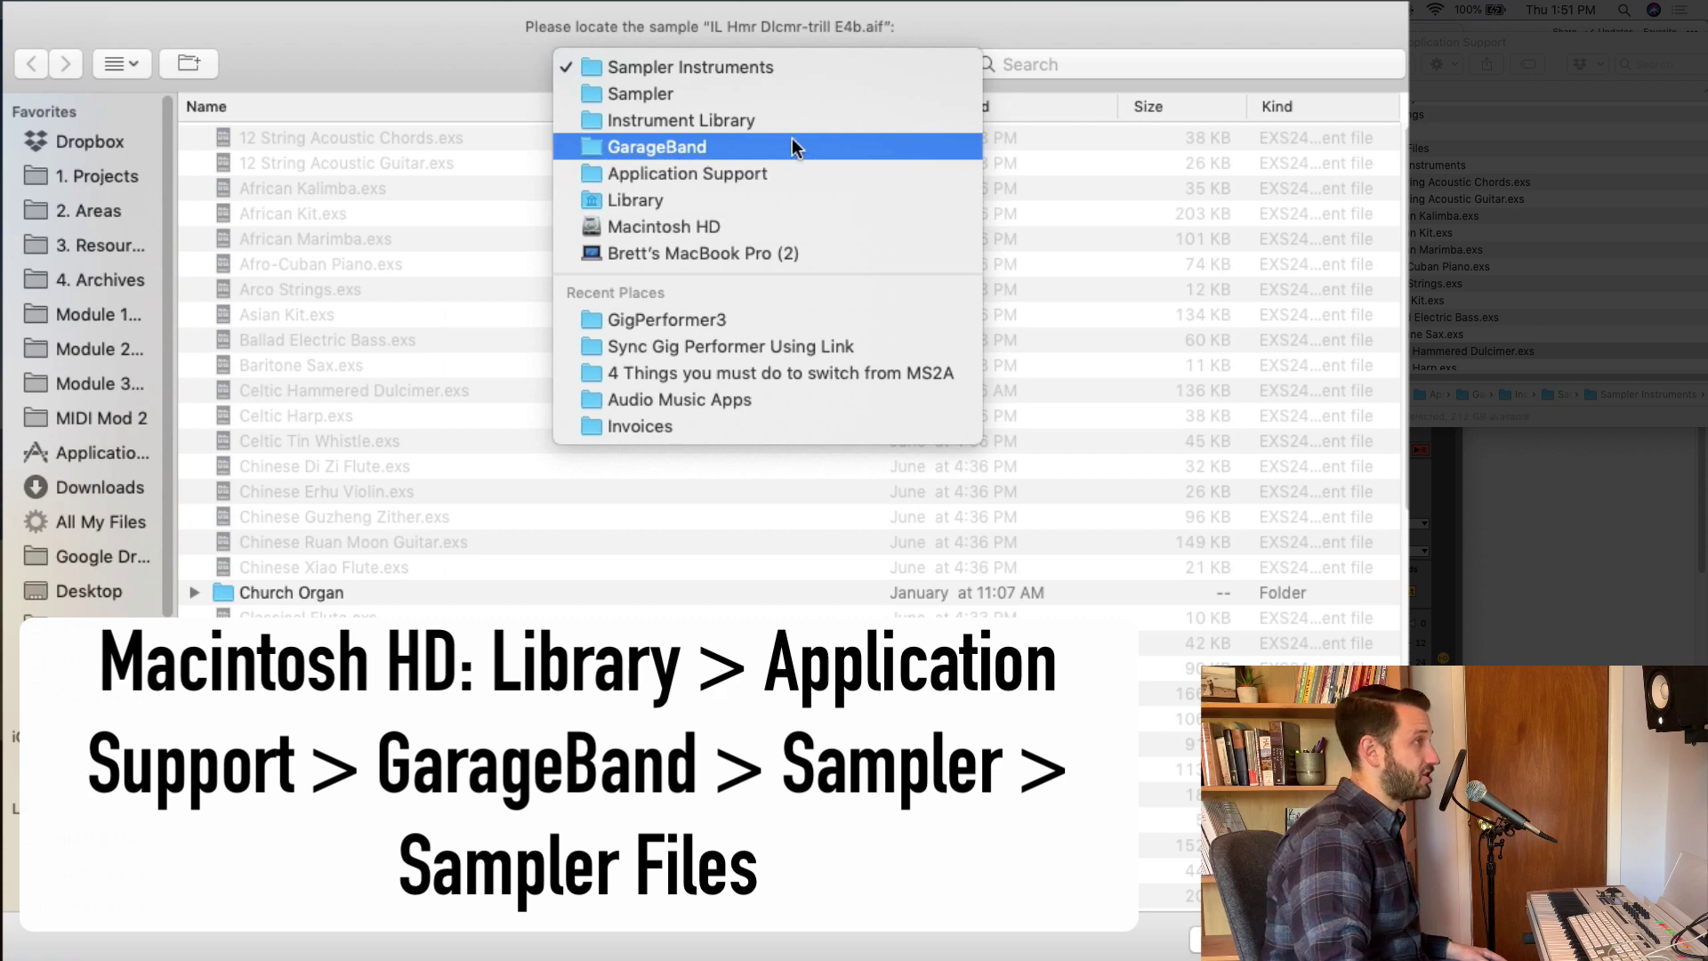
Go to Sampler > Sampler Files > Celtic Hammered Dulcimer and select IL Hmr Dlcmr-trill E4b.aif.
{"action": "left_click", "coordinate": [717, 92]}
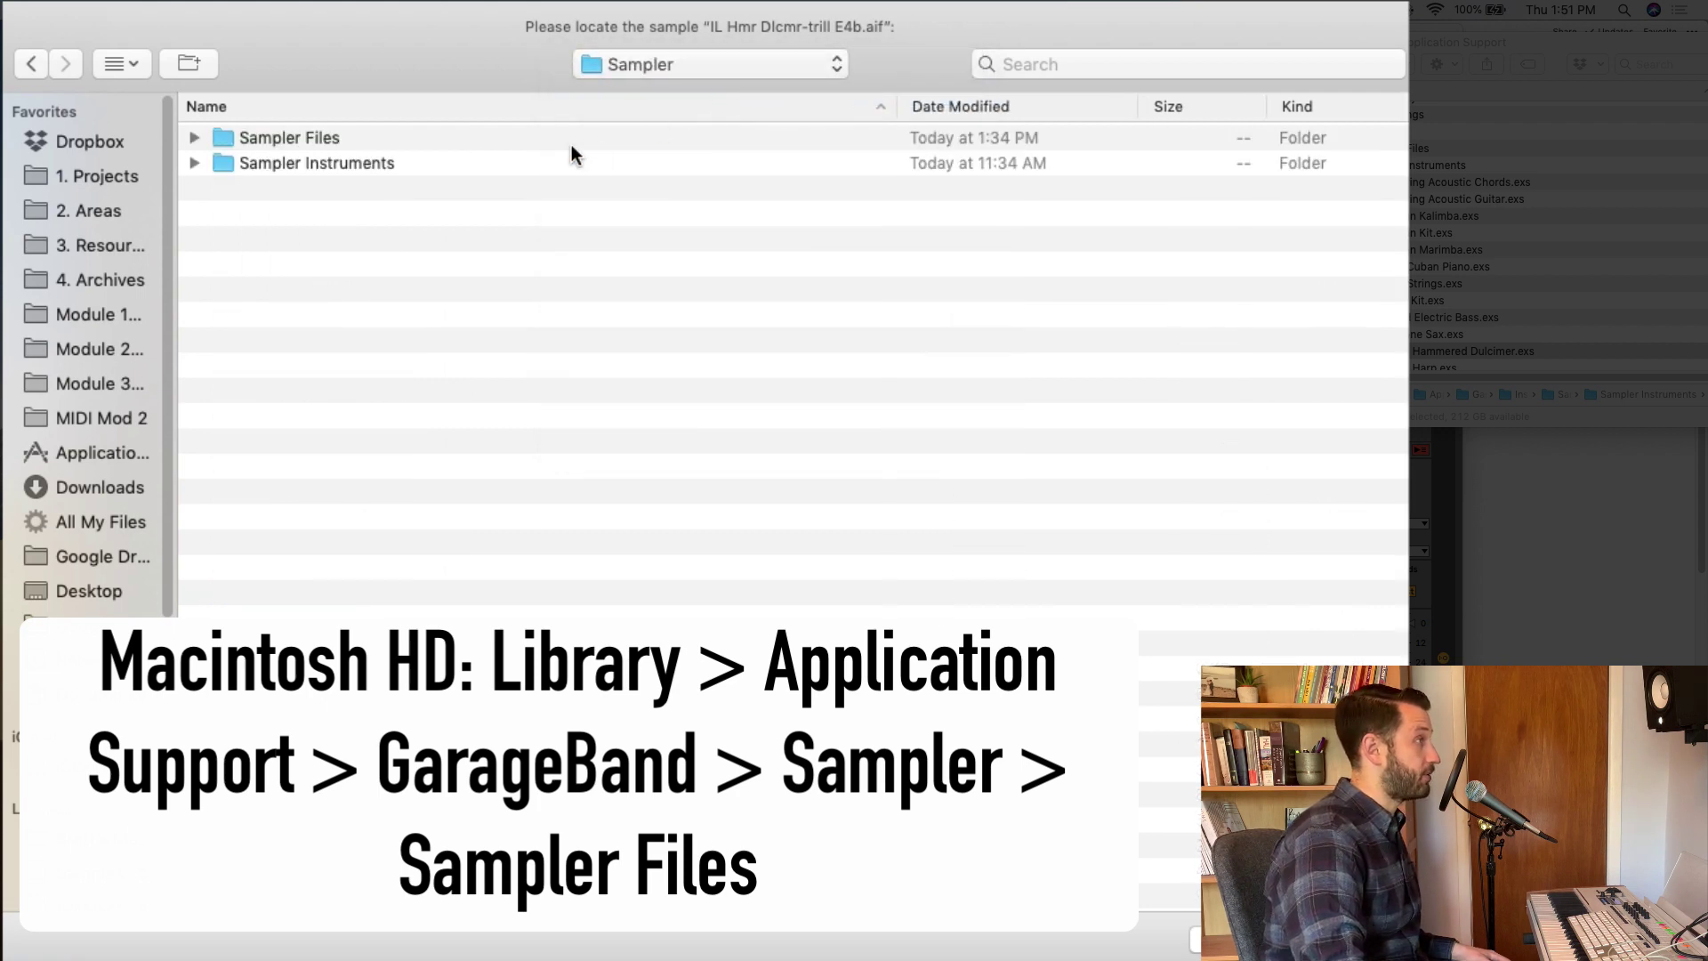
{"action": "double_click", "coordinate": [286, 135]}
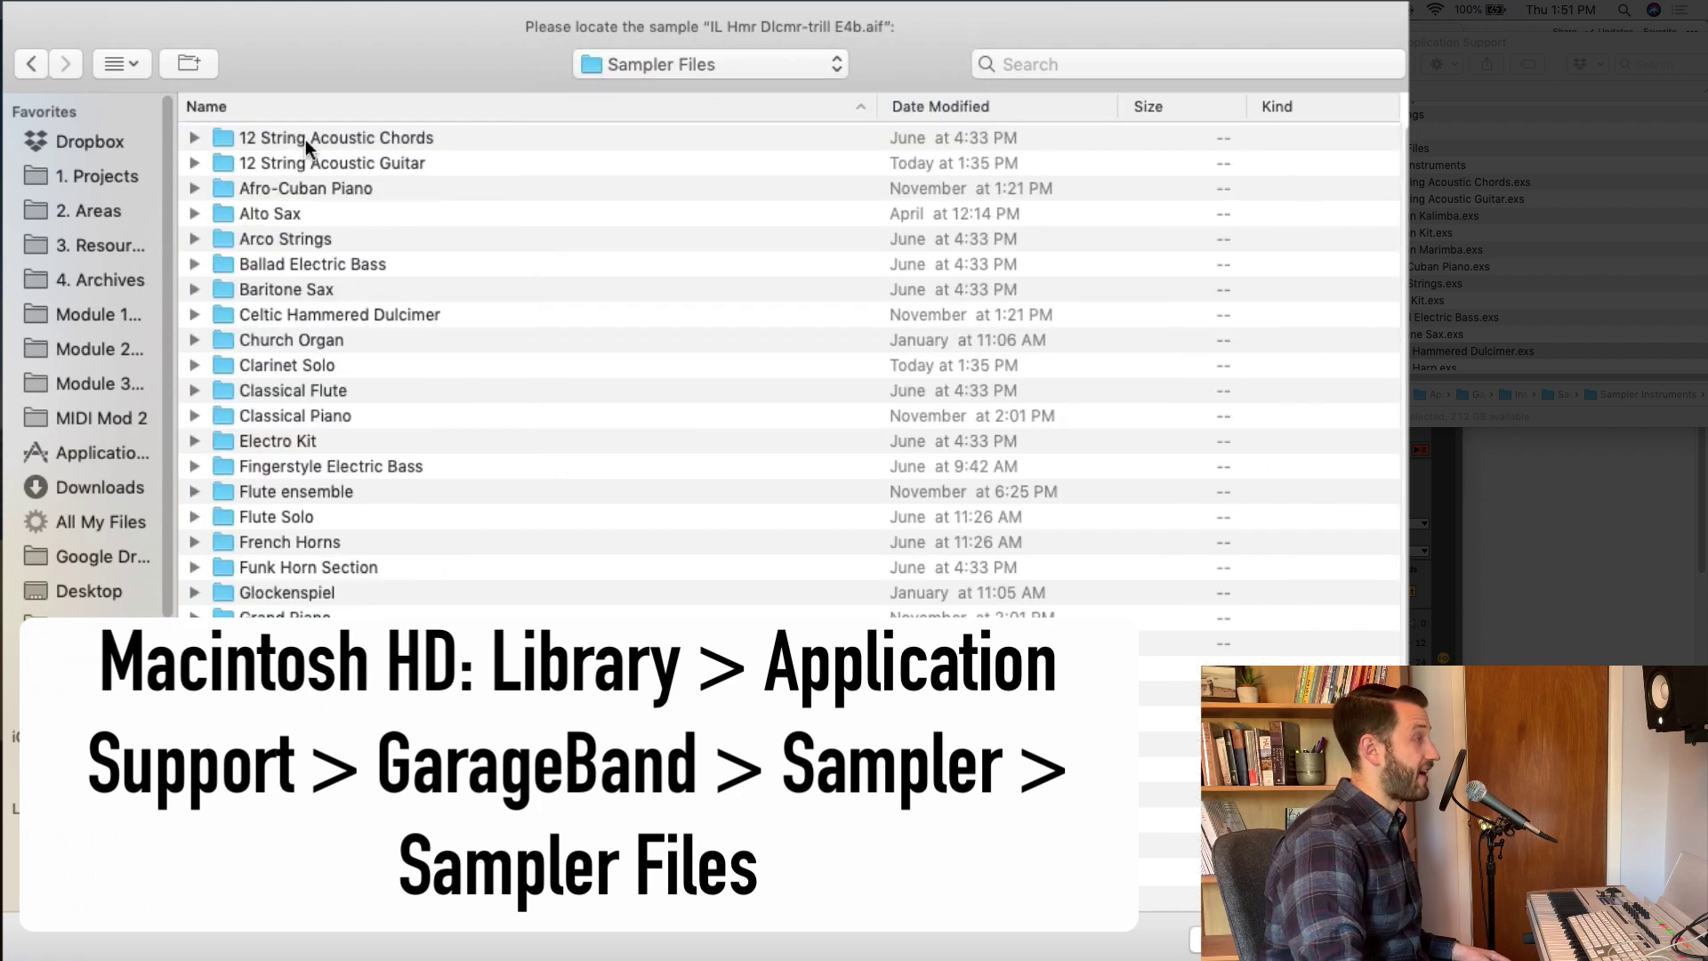
{"action": "double_click", "coordinate": [239, 308]}
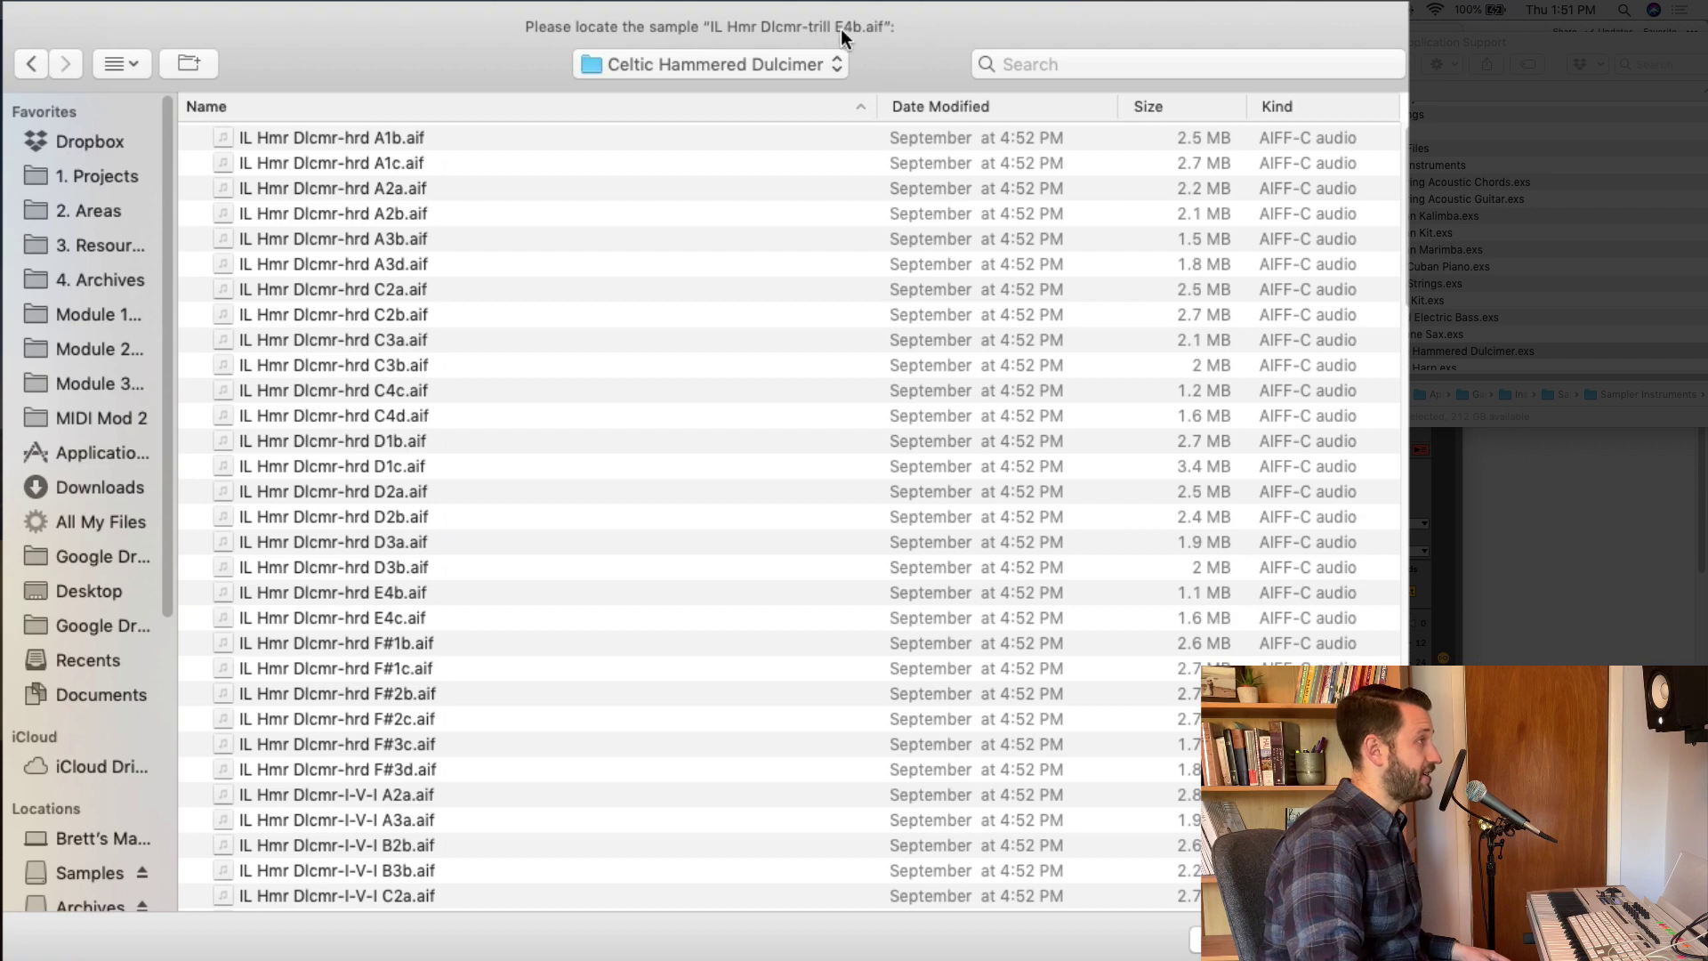
{"action": "scroll", "coordinate": [372, 511], "scroll_direction": "down", "scroll_amount": 5}
{"action": "scroll", "coordinate": [398, 512], "scroll_direction": "down", "scroll_amount": 3}
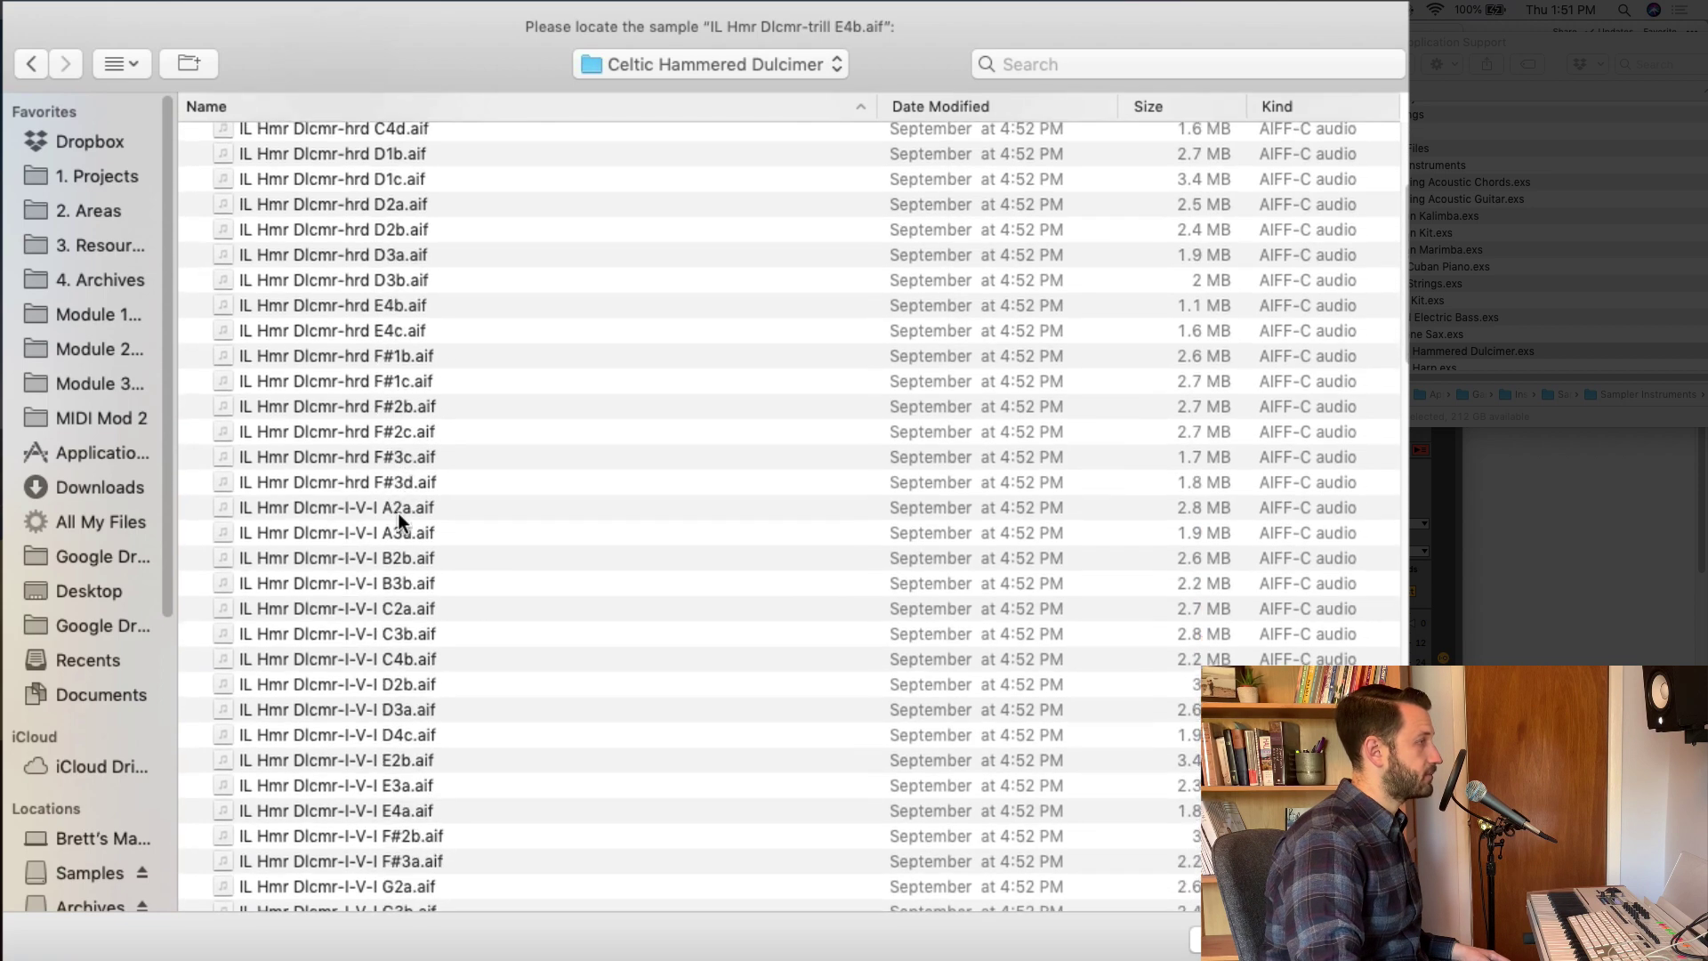
{"action": "left_click", "coordinate": [416, 737]}
{"action": "left_click", "coordinate": [422, 762]}
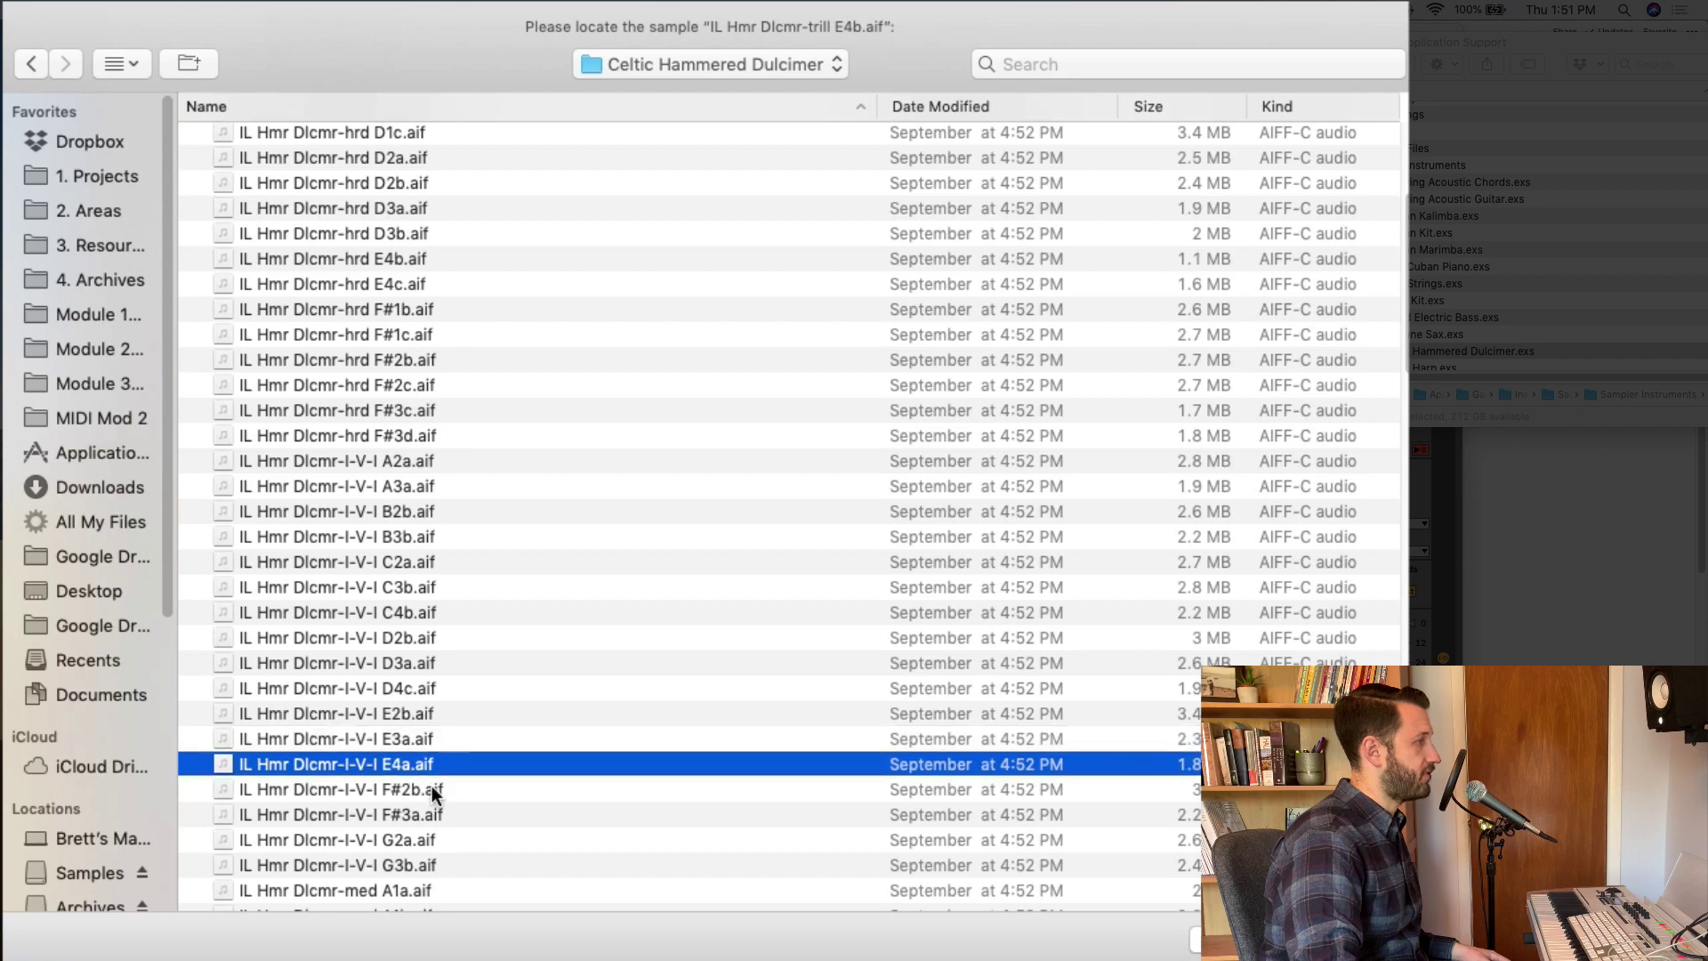
{"action": "scroll", "coordinate": [430, 786], "scroll_direction": "down", "scroll_amount": 15}
{"action": "scroll", "coordinate": [431, 787], "scroll_direction": "down", "scroll_amount": 10}
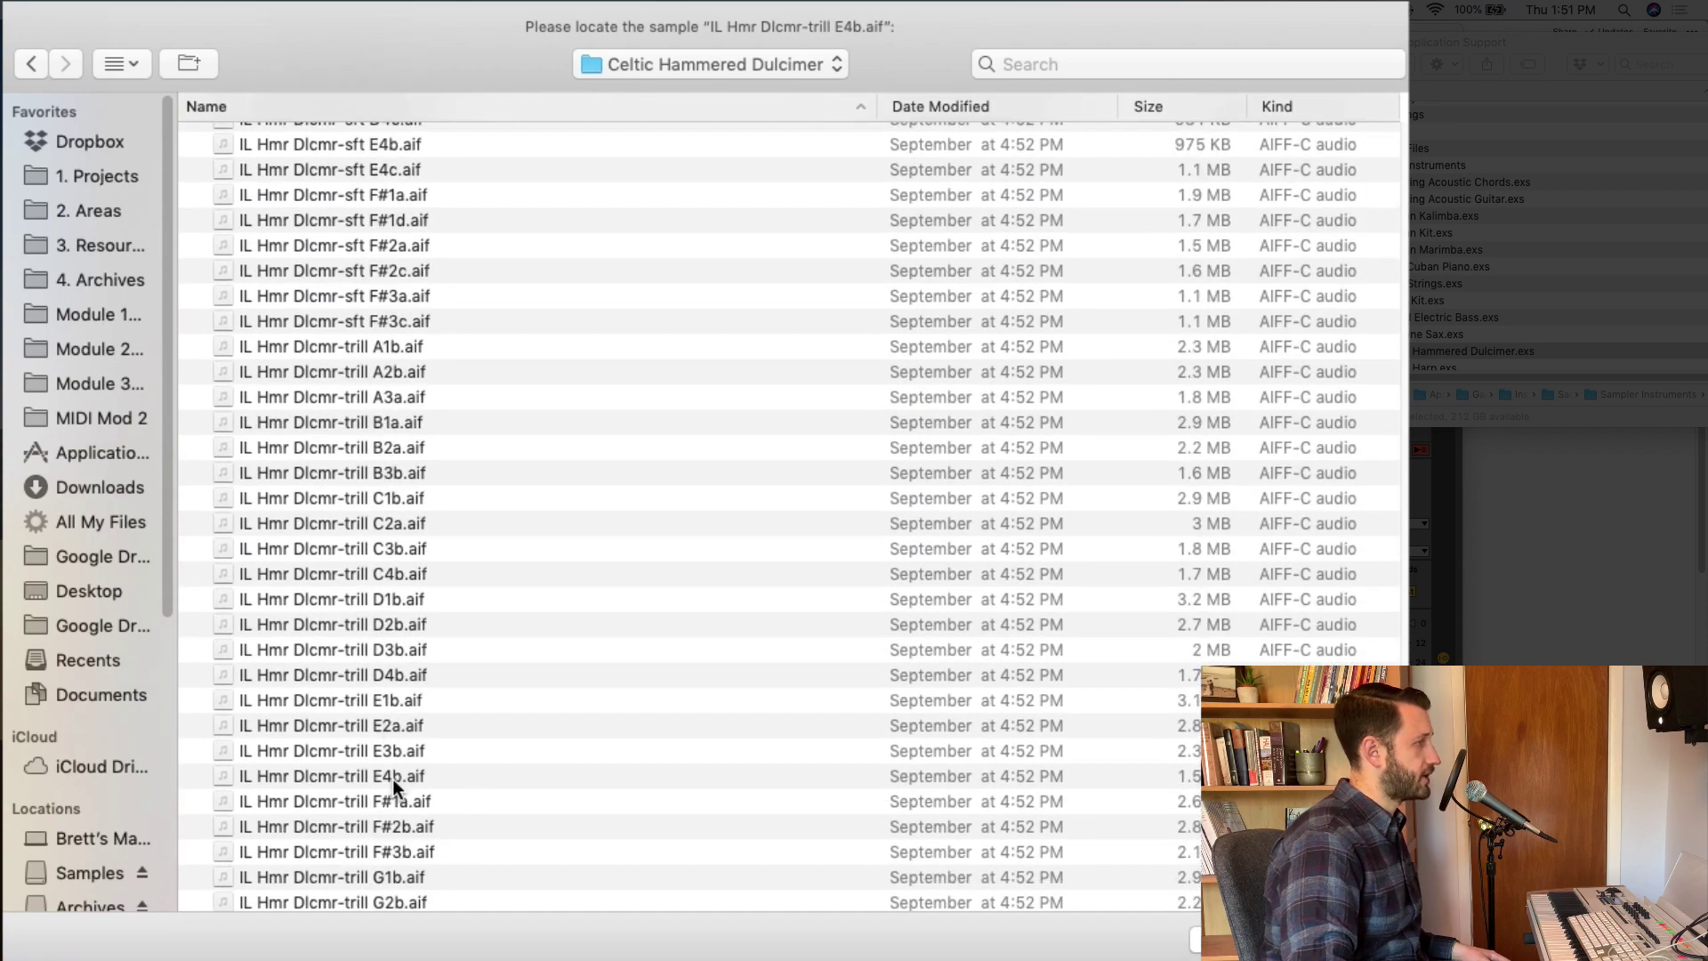
{"action": "left_click", "coordinate": [389, 776]}
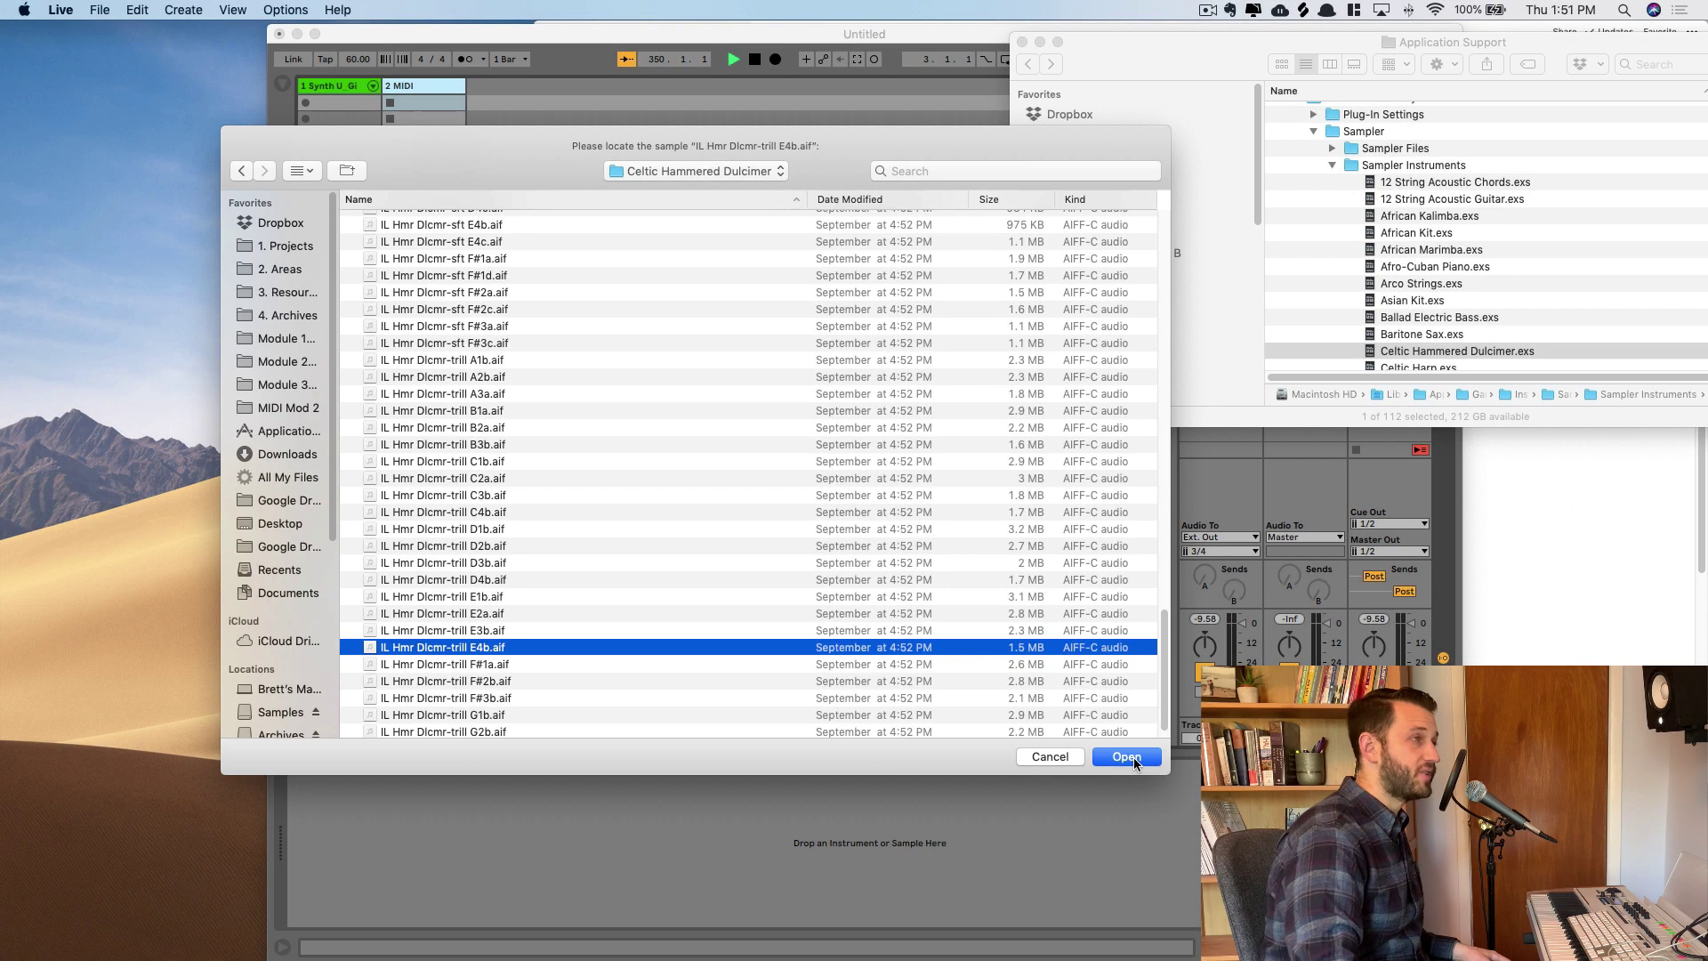
Confirm the located sample, drop the Celtic Hammered Dulcimer preset on a new MIDI track, and arm it.
{"action": "left_click", "coordinate": [1133, 756]}
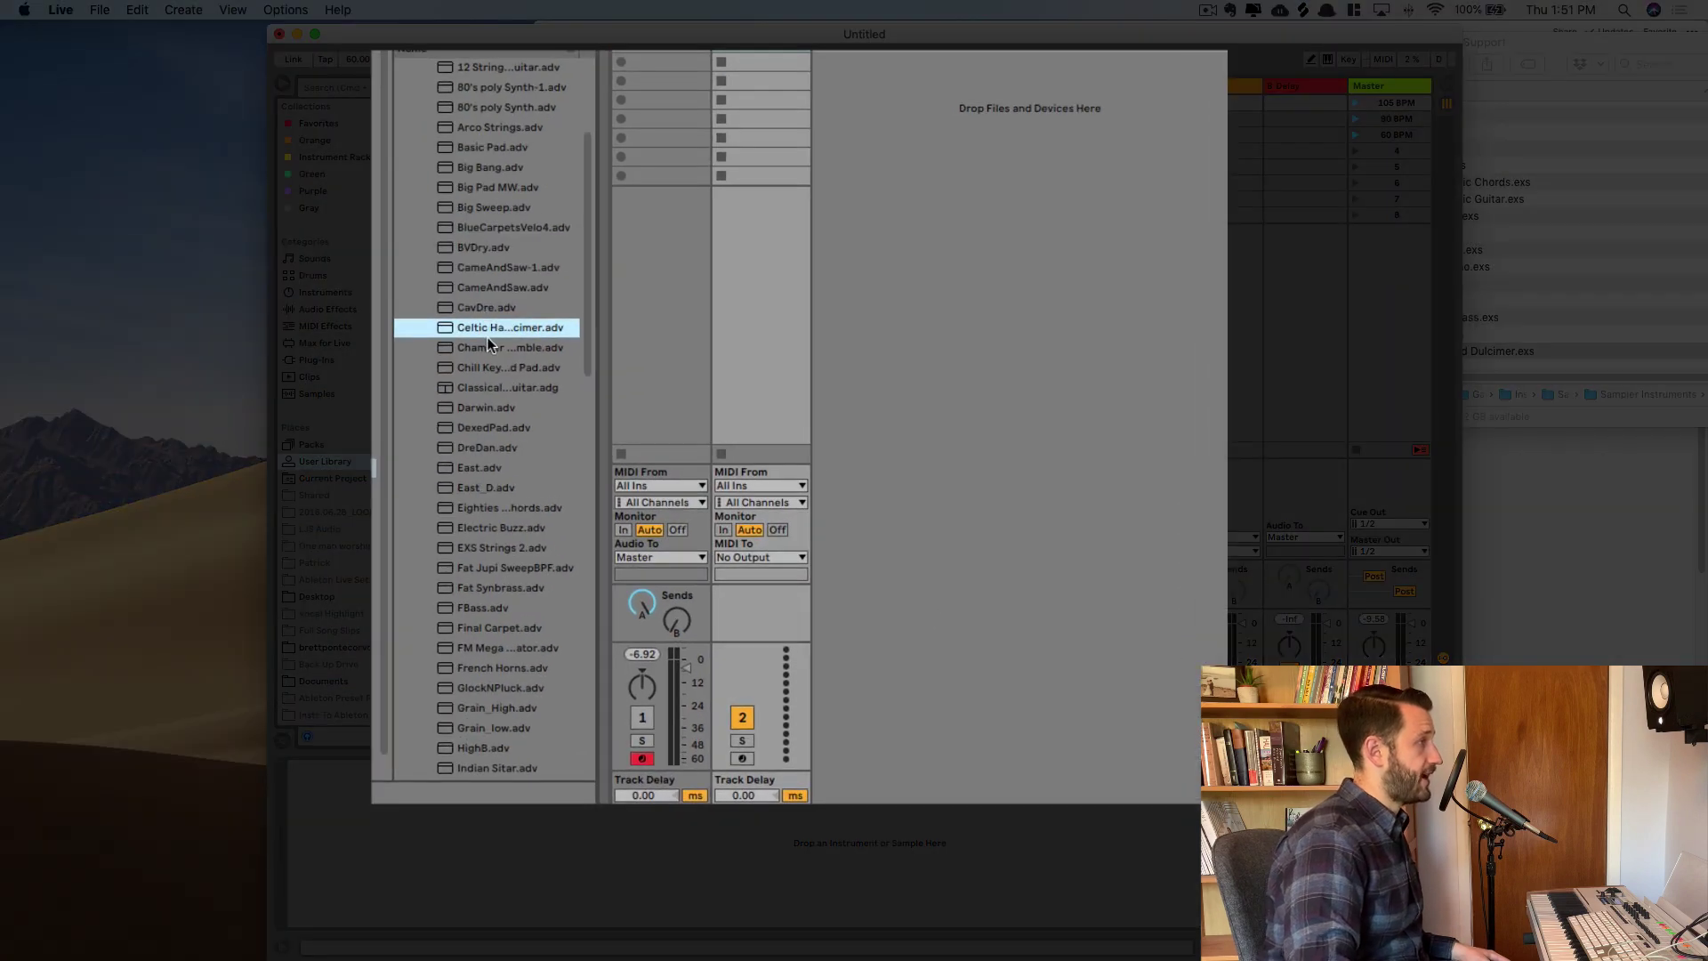
{"action": "left_click_drag", "start_coordinate": [543, 343], "coordinate": [920, 349]}
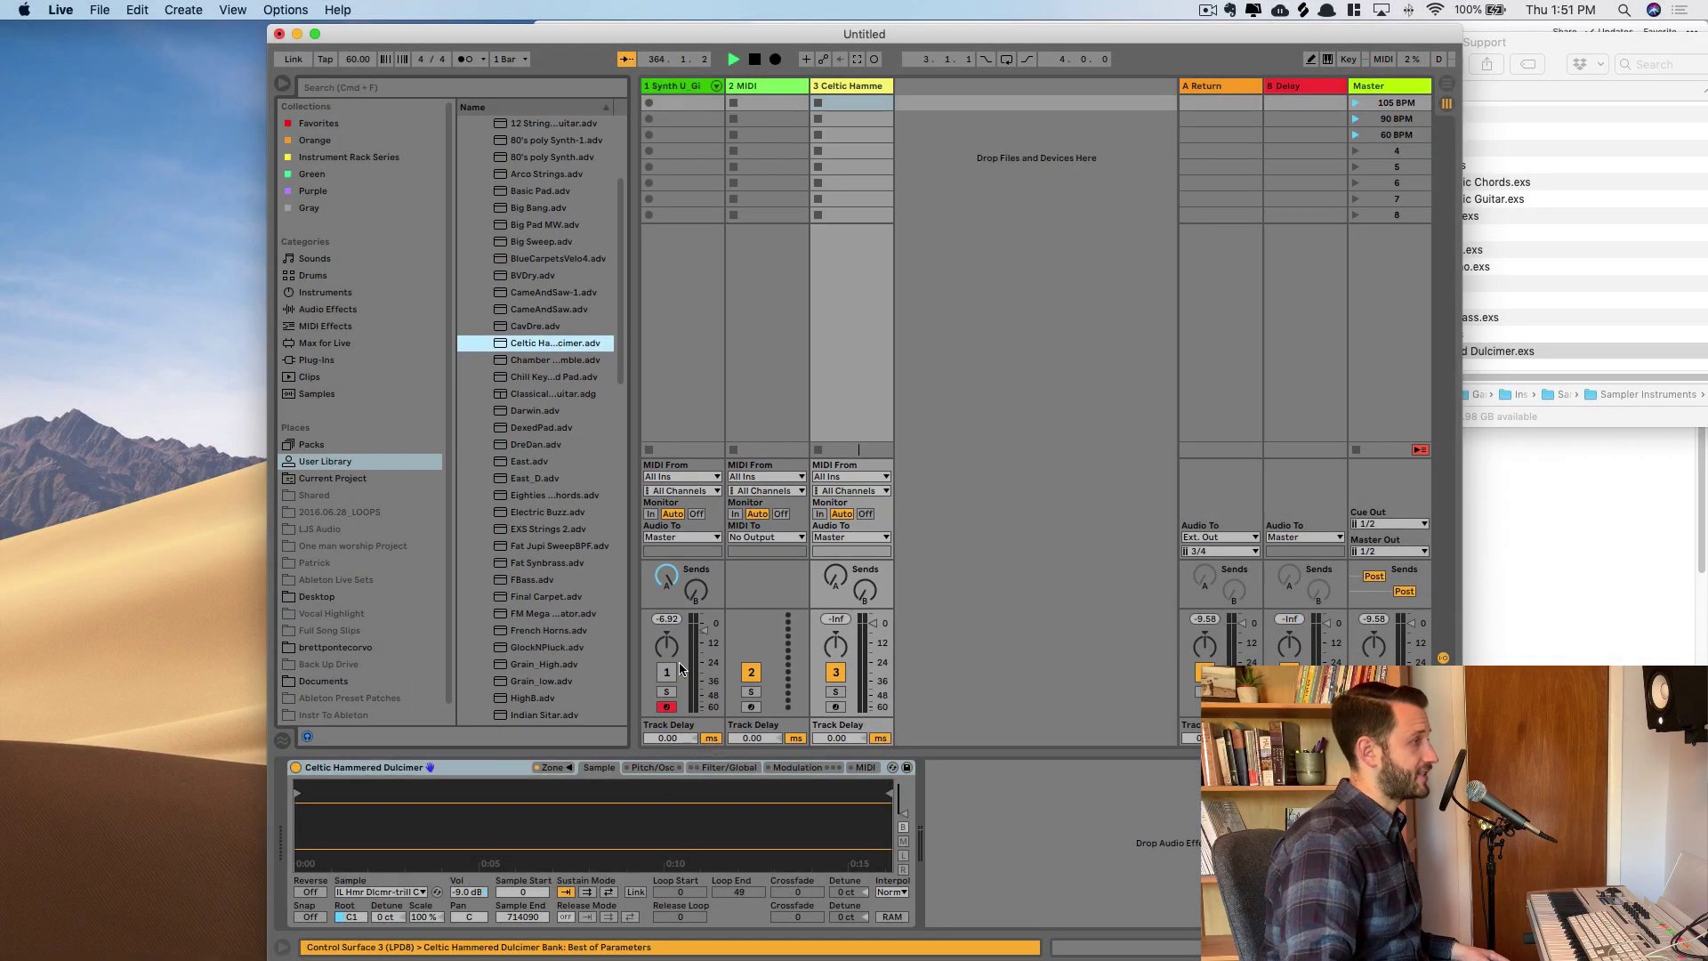
{"action": "left_click", "coordinate": [837, 707]}
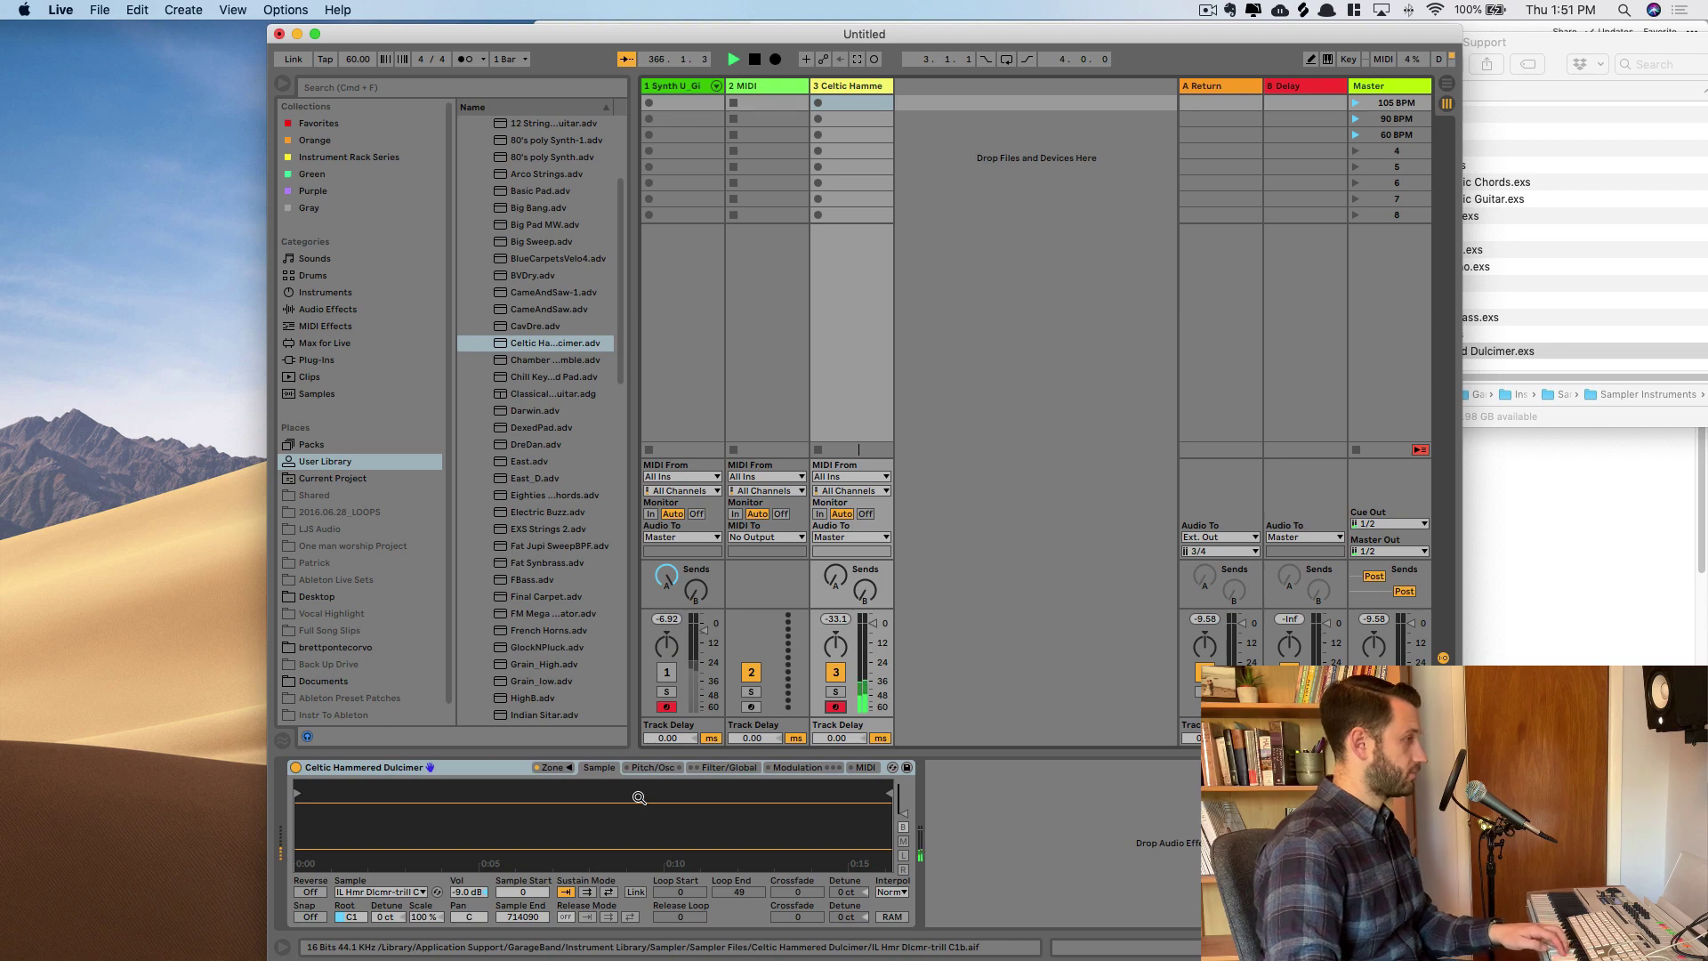
Show the Sampler's Zone editor and scroll through the IL Hmr Dlcmr key-zone list.
{"action": "left_click", "coordinate": [567, 768]}
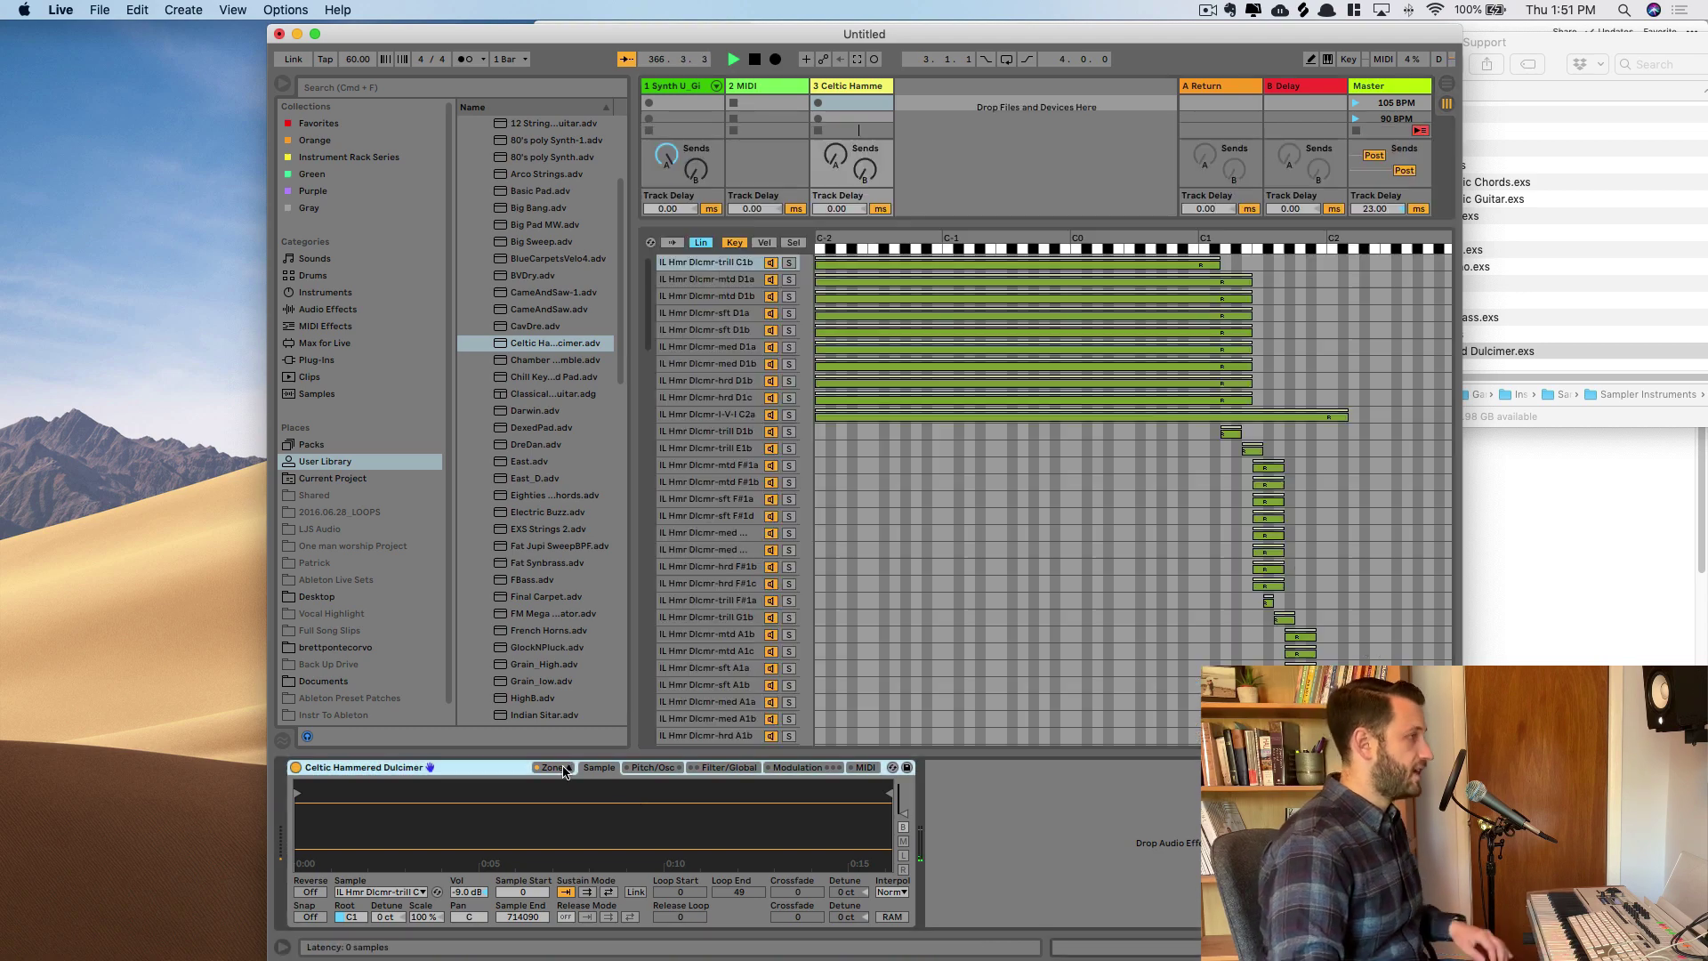
{"action": "scroll", "coordinate": [1039, 457], "scroll_direction": "down", "scroll_amount": 10}
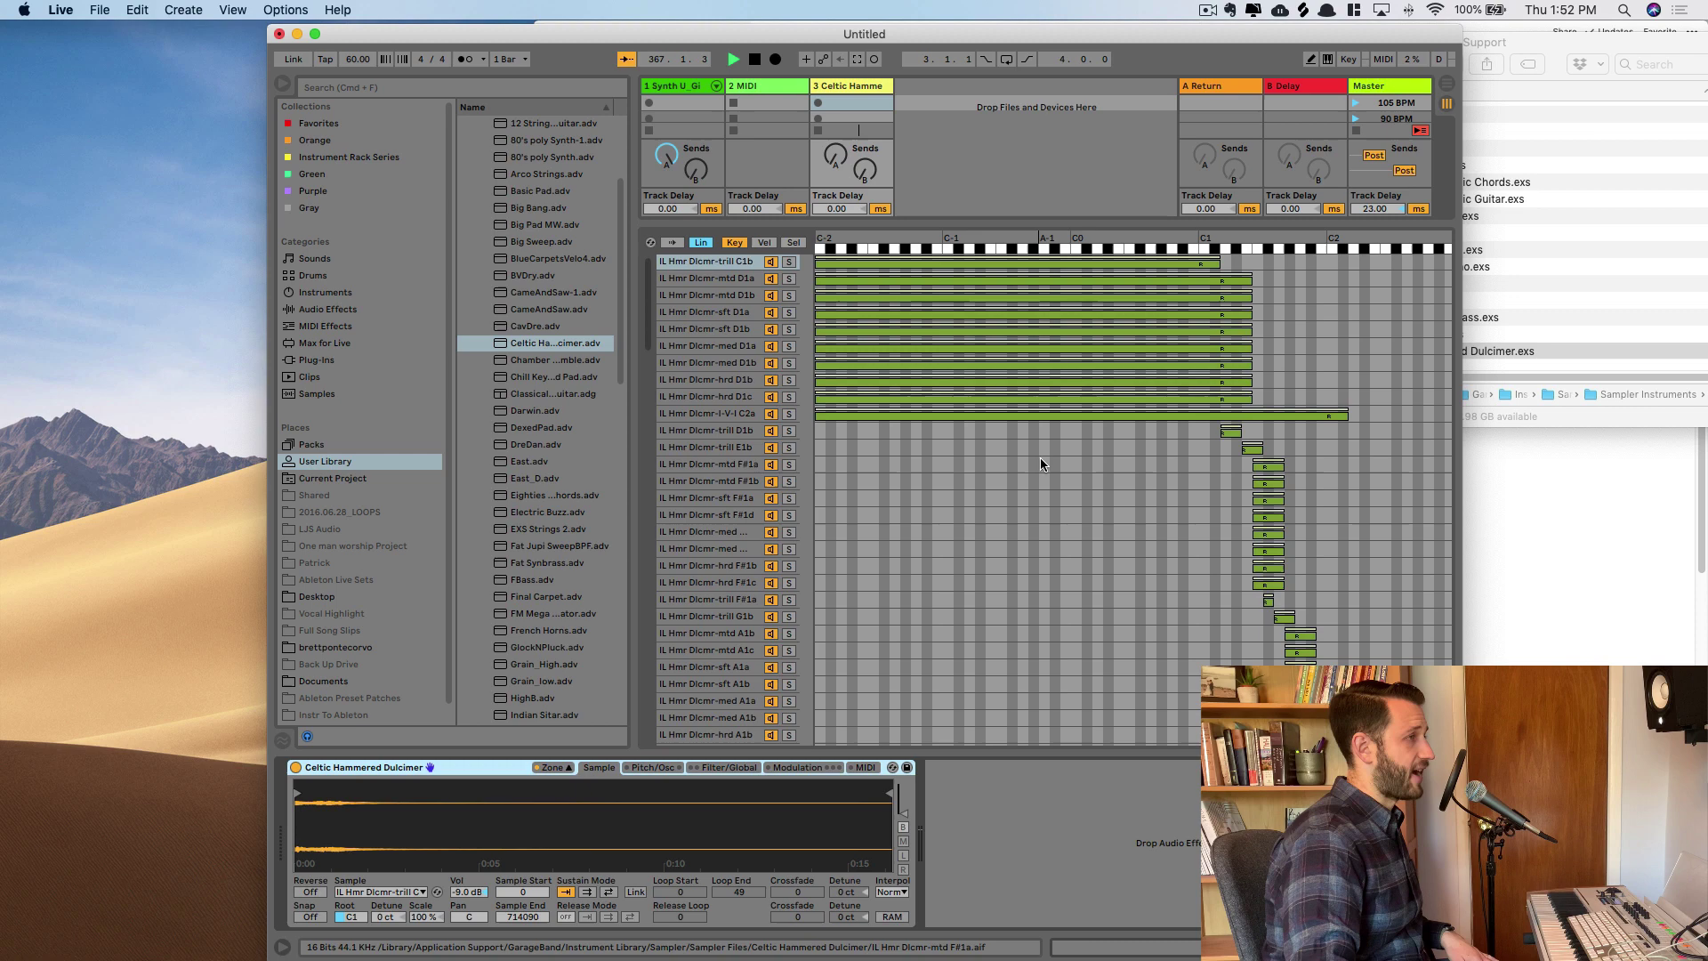
{"action": "scroll", "coordinate": [1266, 473], "scroll_direction": "down", "scroll_amount": 15}
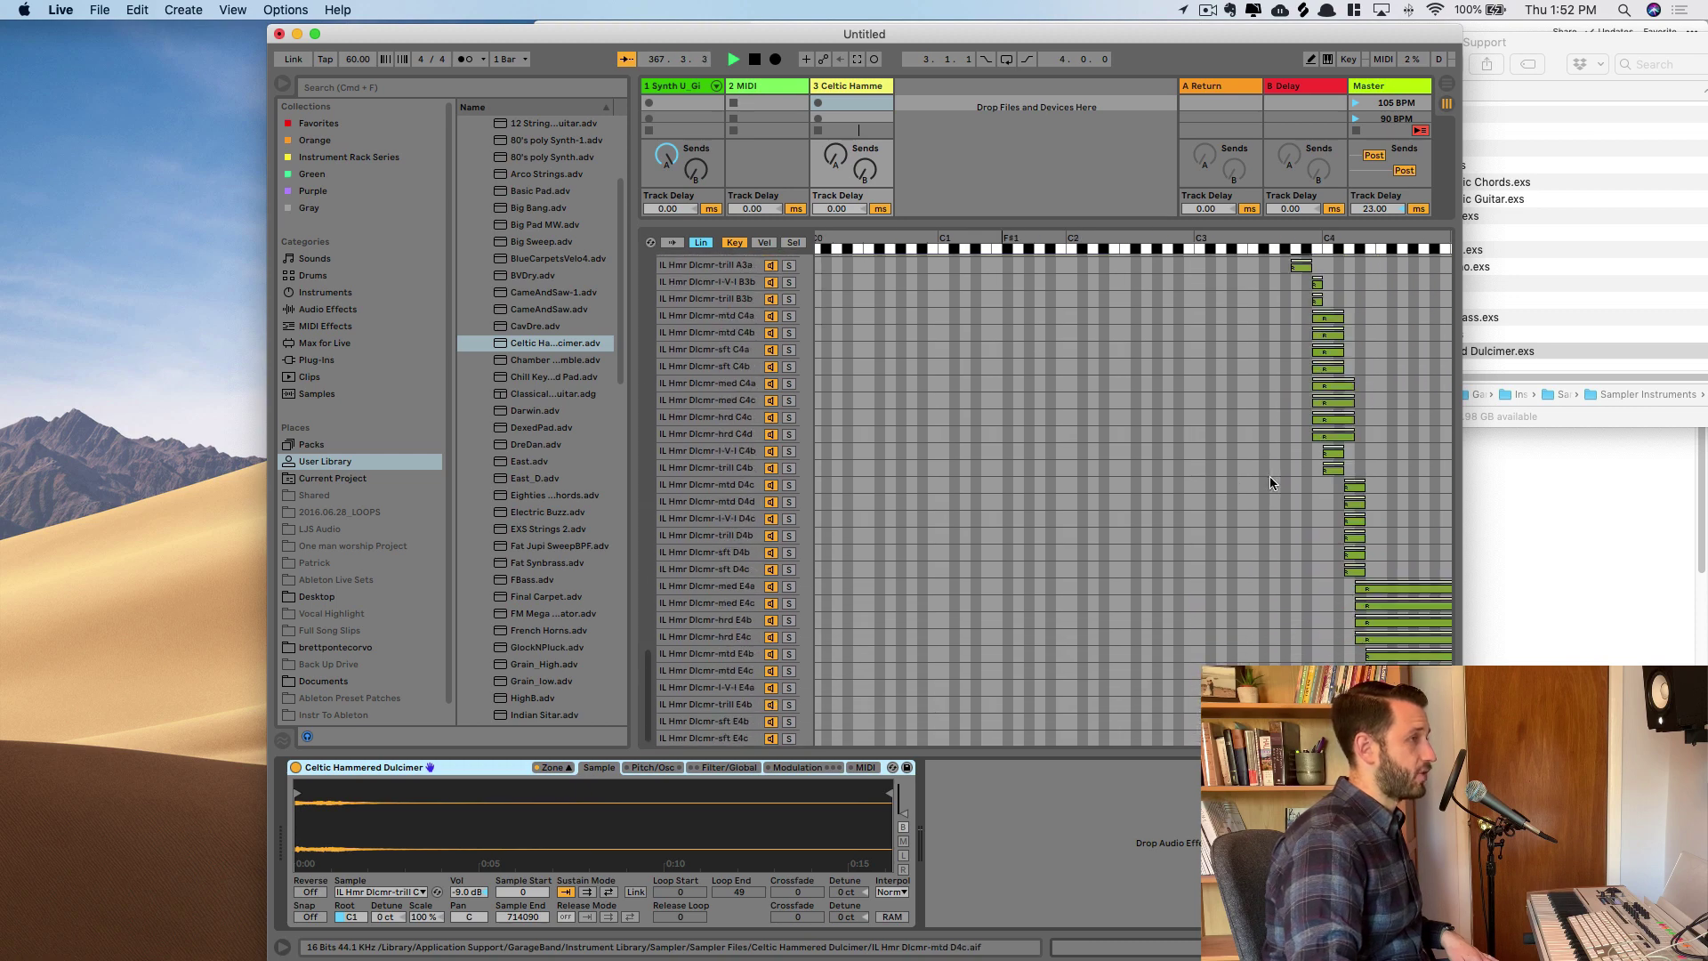